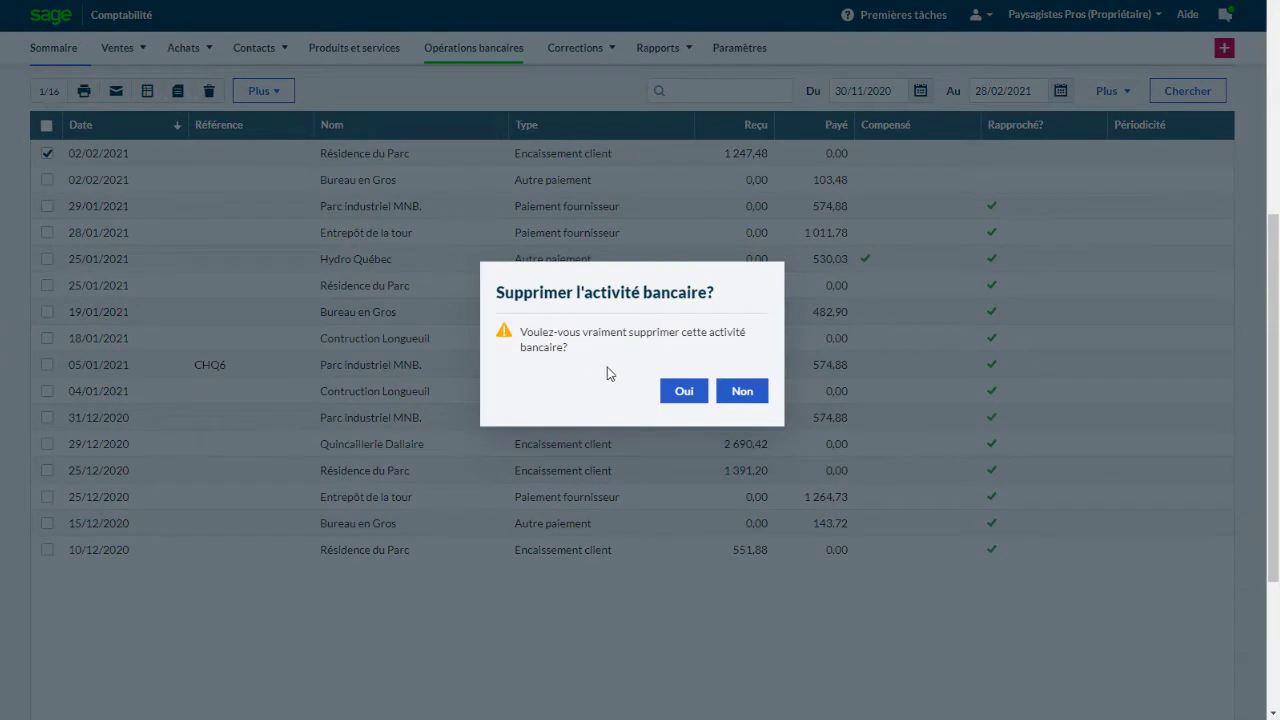
Step: Confirm the deletion of the Résidence du Parc customer receipt dated 02/02/2021
left_click(672, 397)
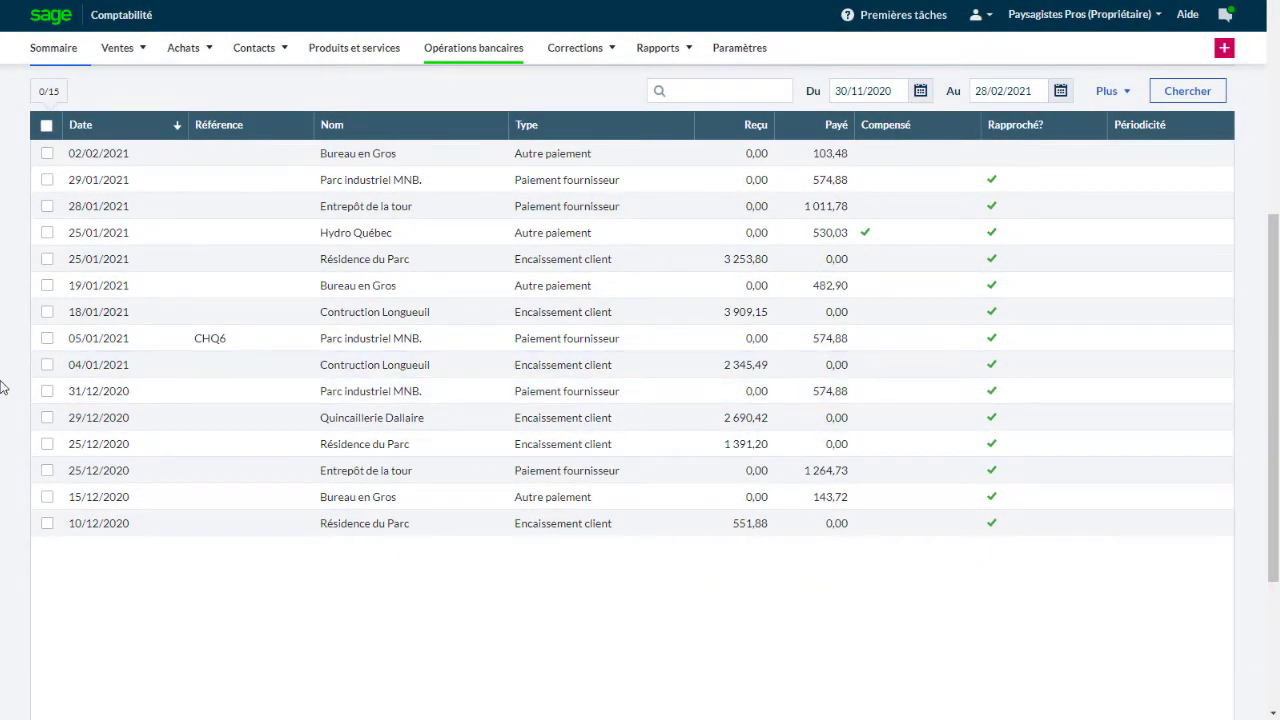
Step: Try to delete the reconciled Résidence du Parc customer receipt dated 25/01/2021
left_click(47, 260)
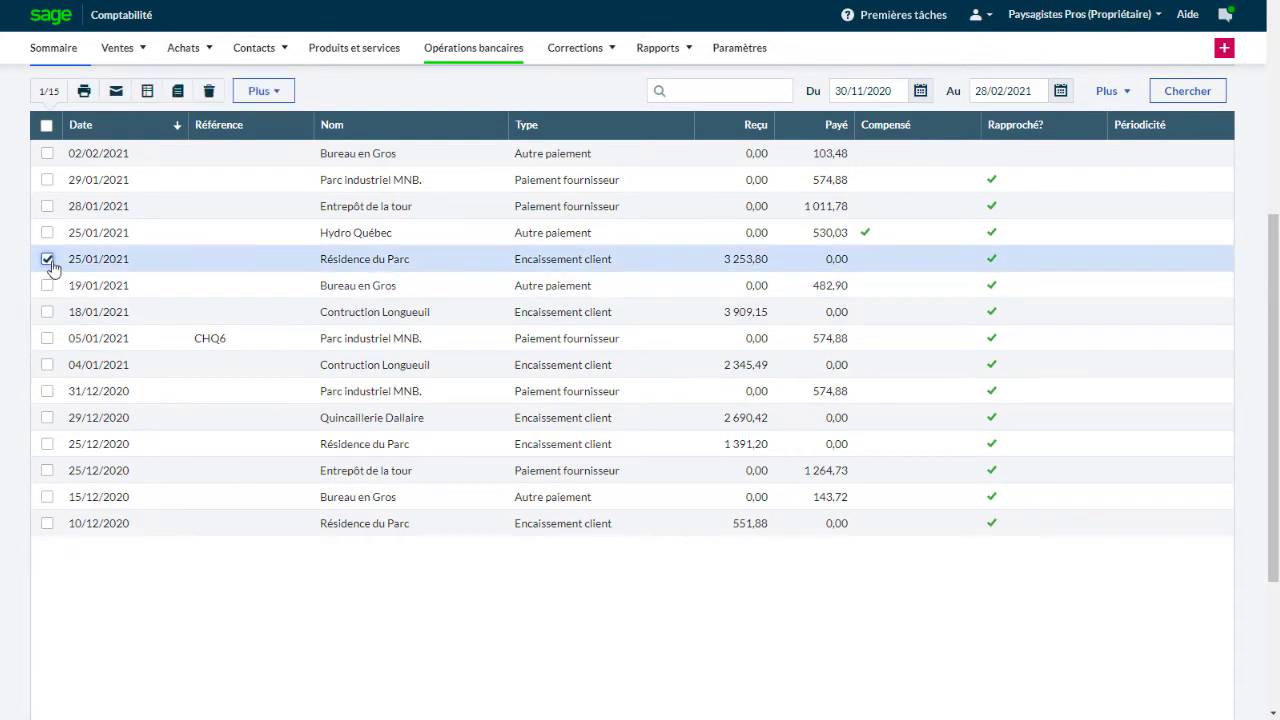
left_click(209, 91)
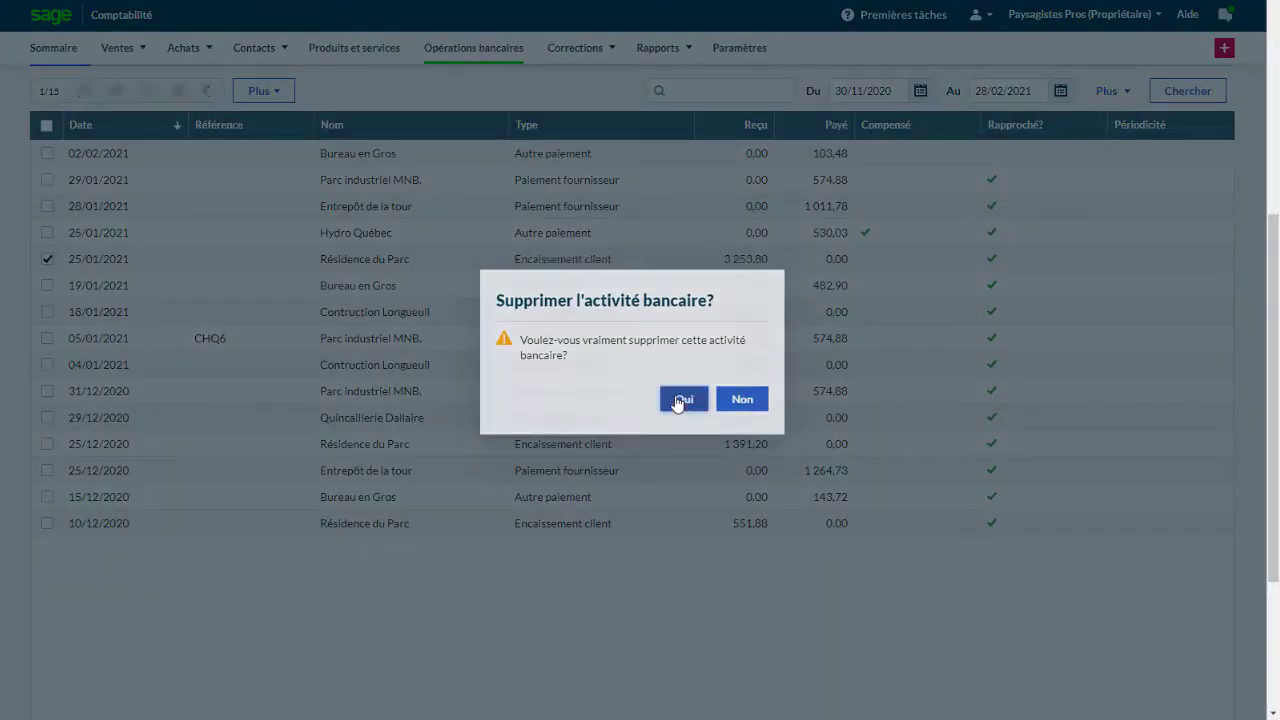
left_click(682, 394)
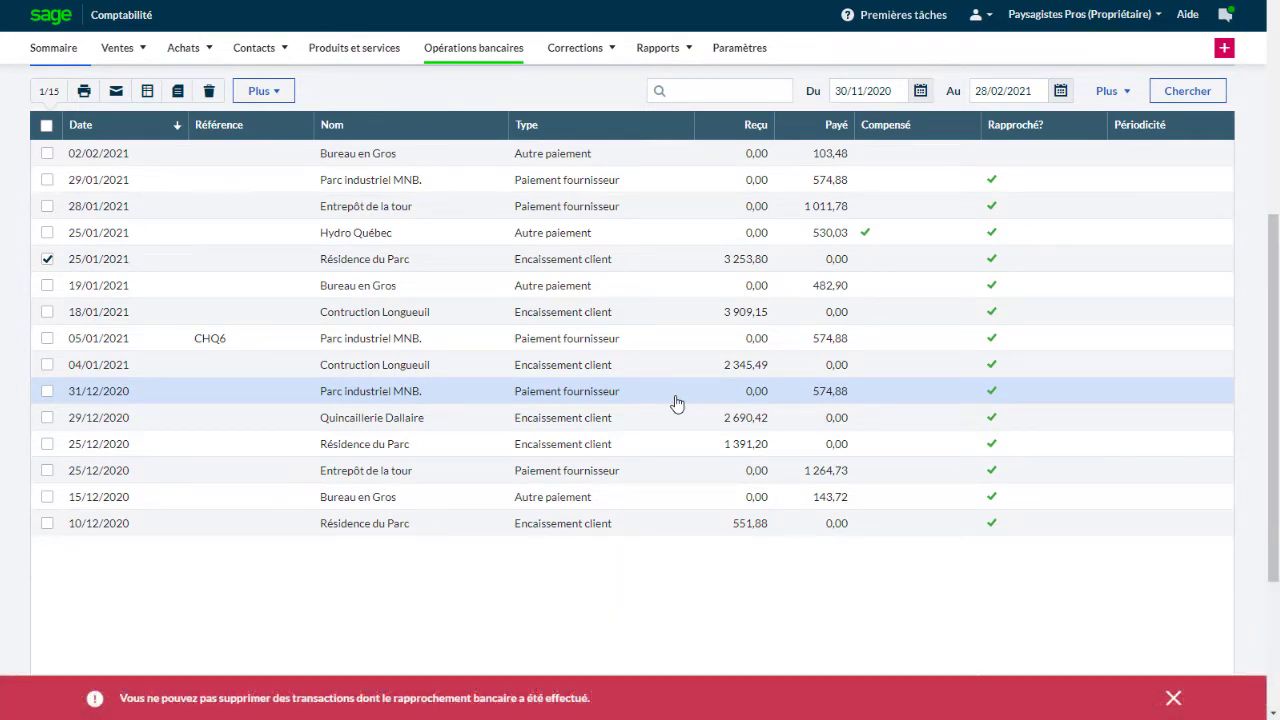
Step: Unmark the 25/01/2021 Résidence du Parc receipt as reconciled in the account's bank reconciliation and save it without finishing
scroll(677, 402, "up", 5)
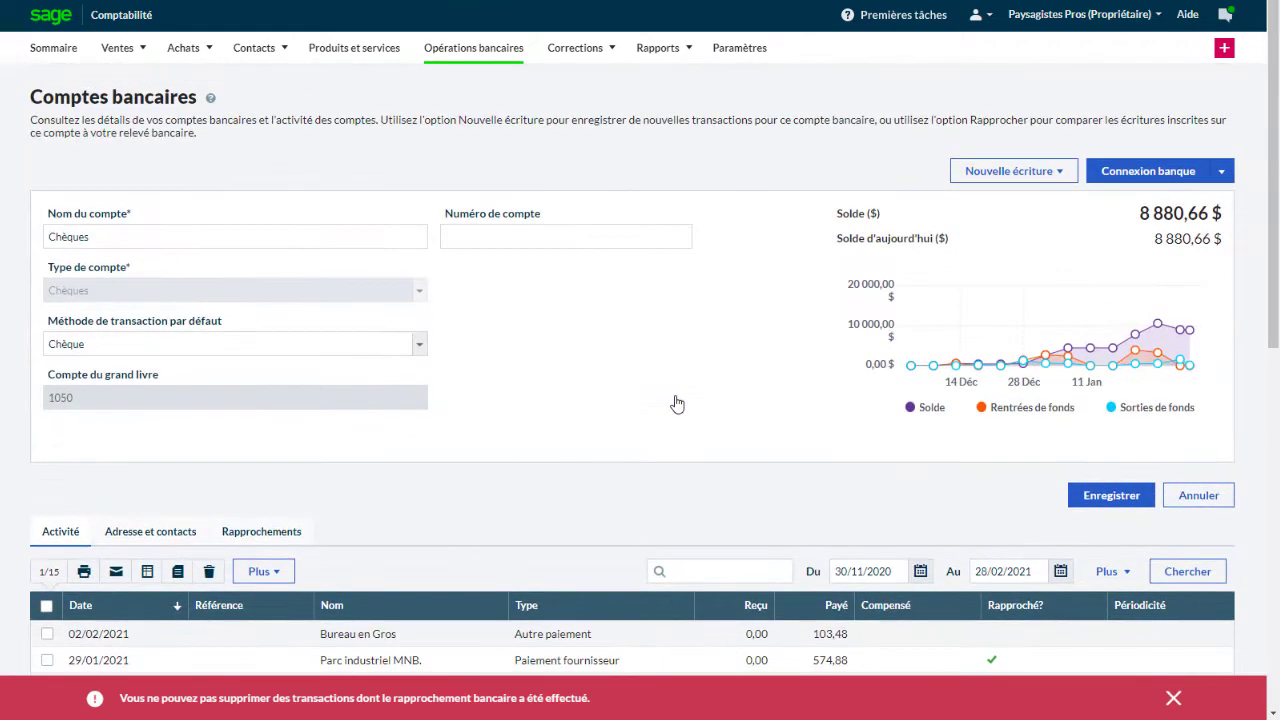
left_click(1221, 171)
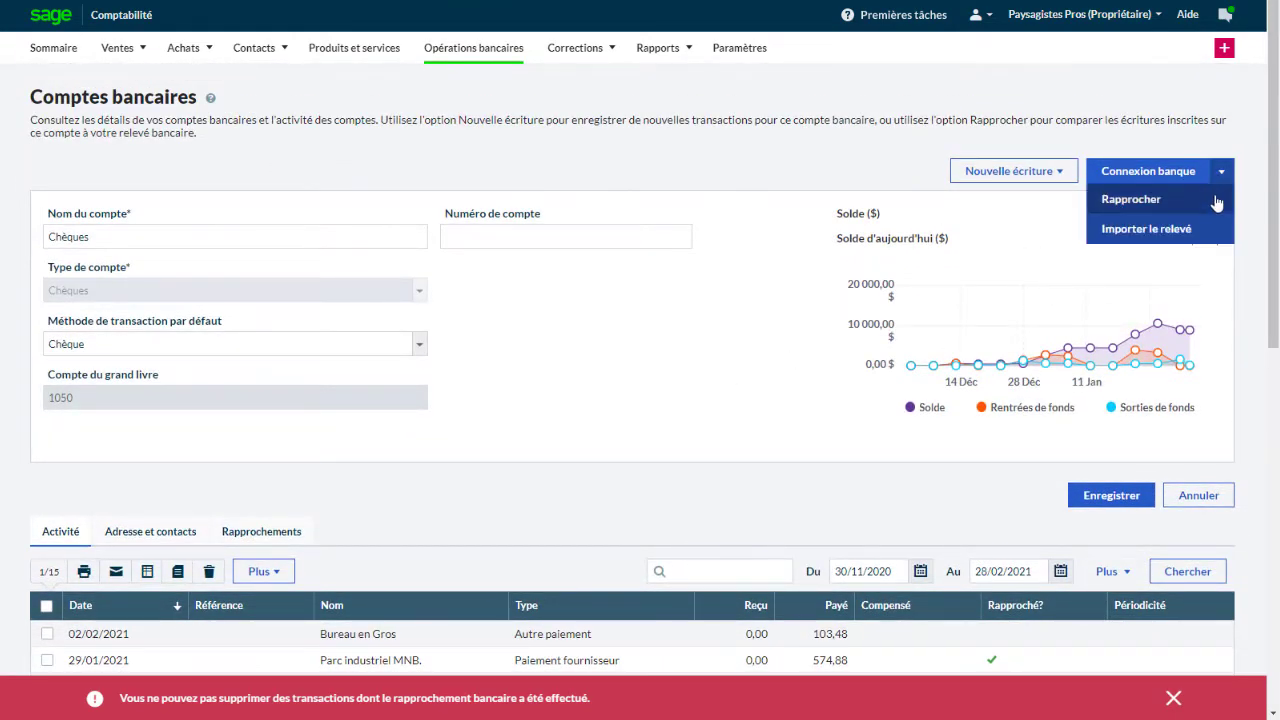
left_click(1215, 204)
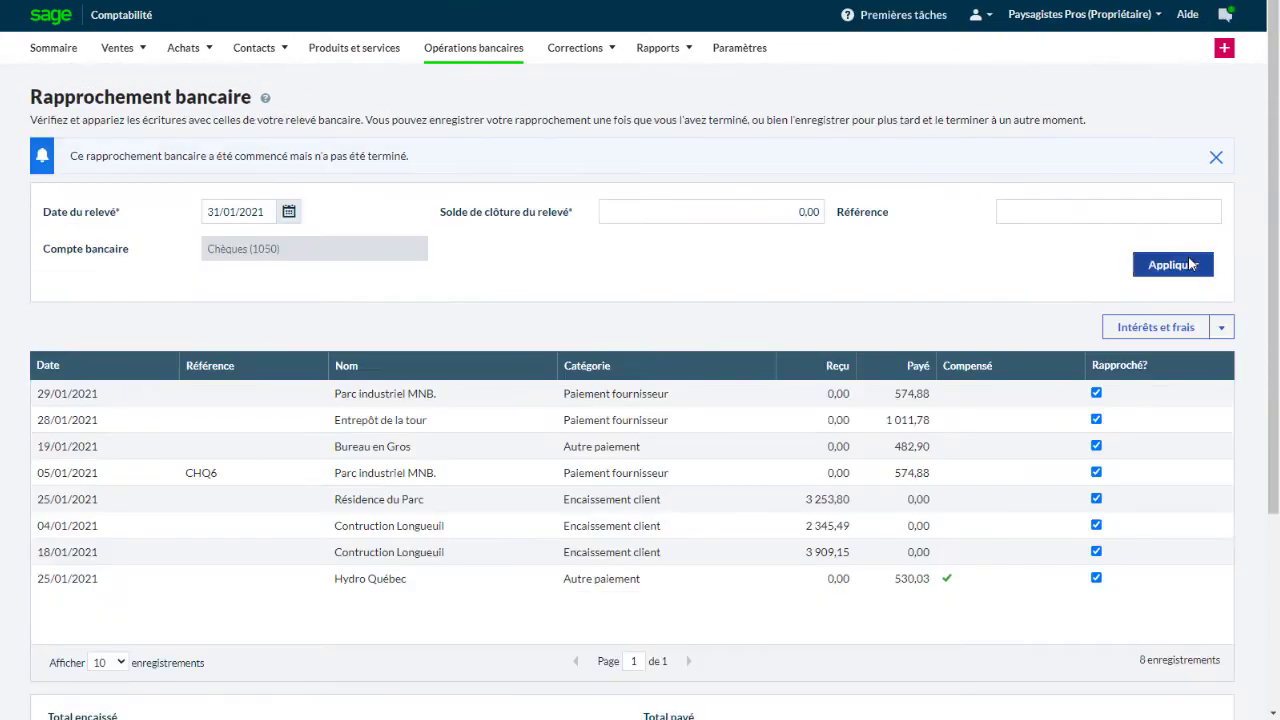
left_click(1096, 499)
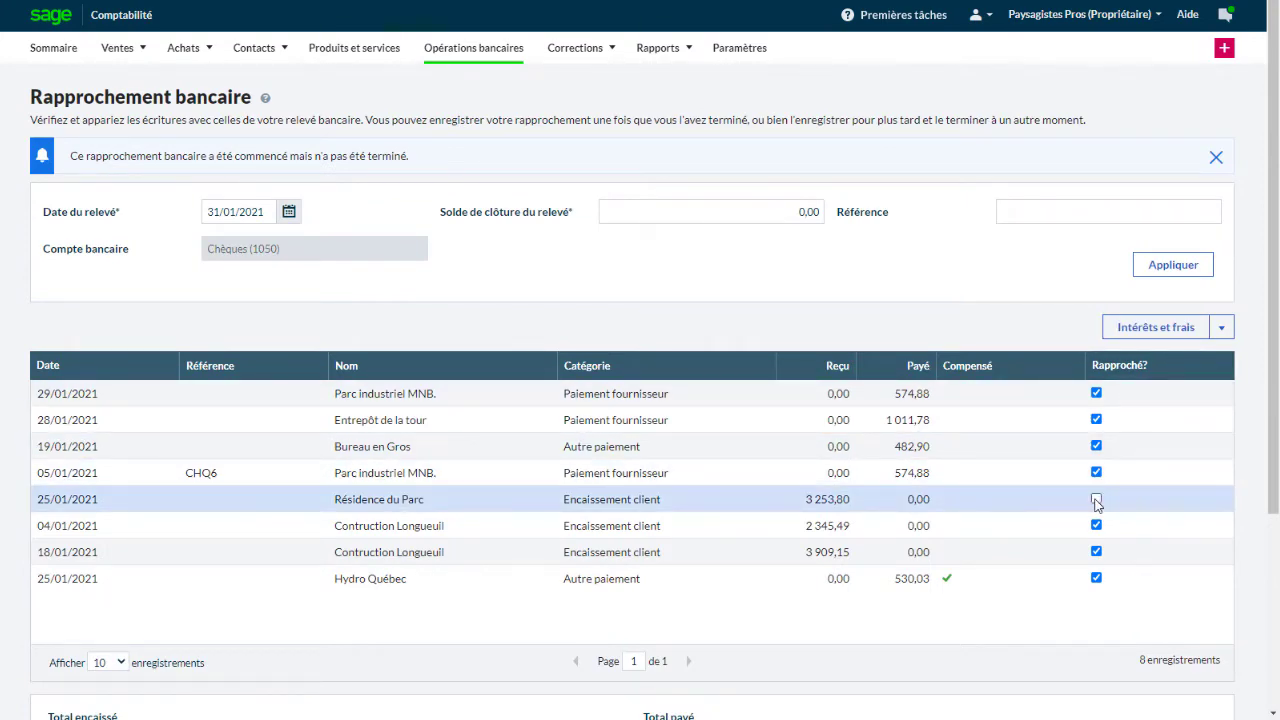
scroll(1243, 497, "down", 3)
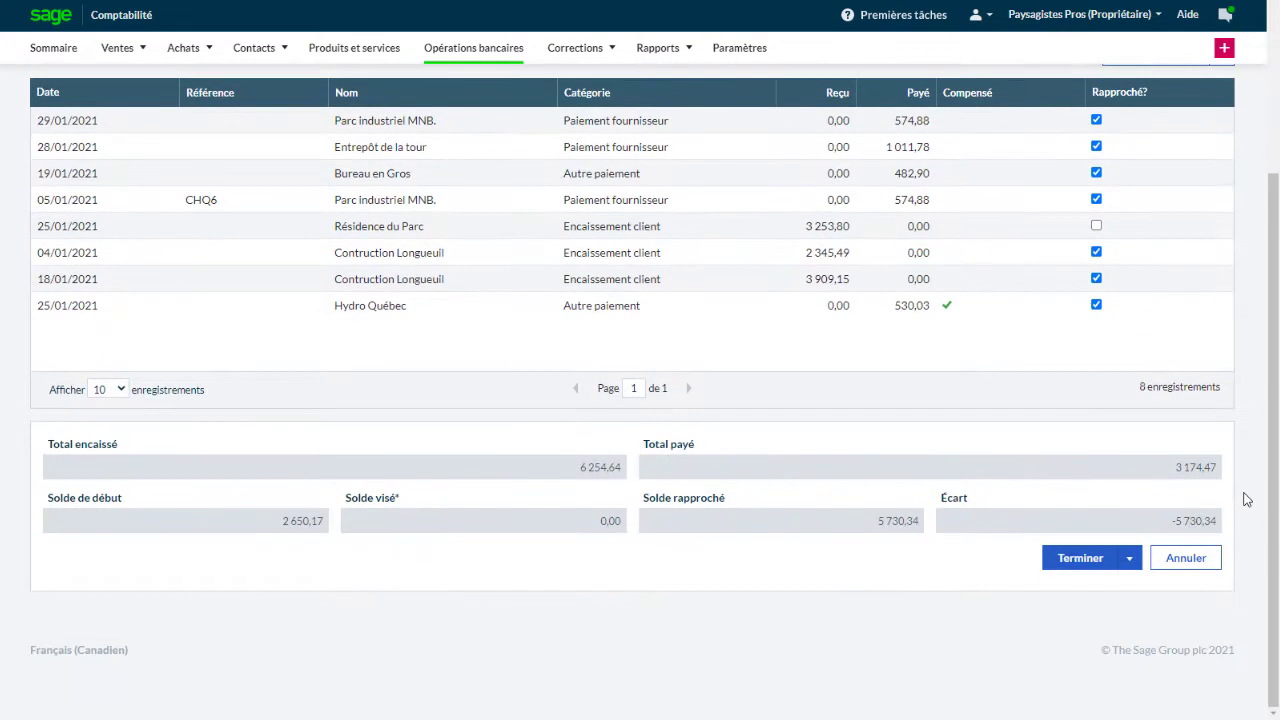
left_click(1129, 558)
left_click(1124, 590)
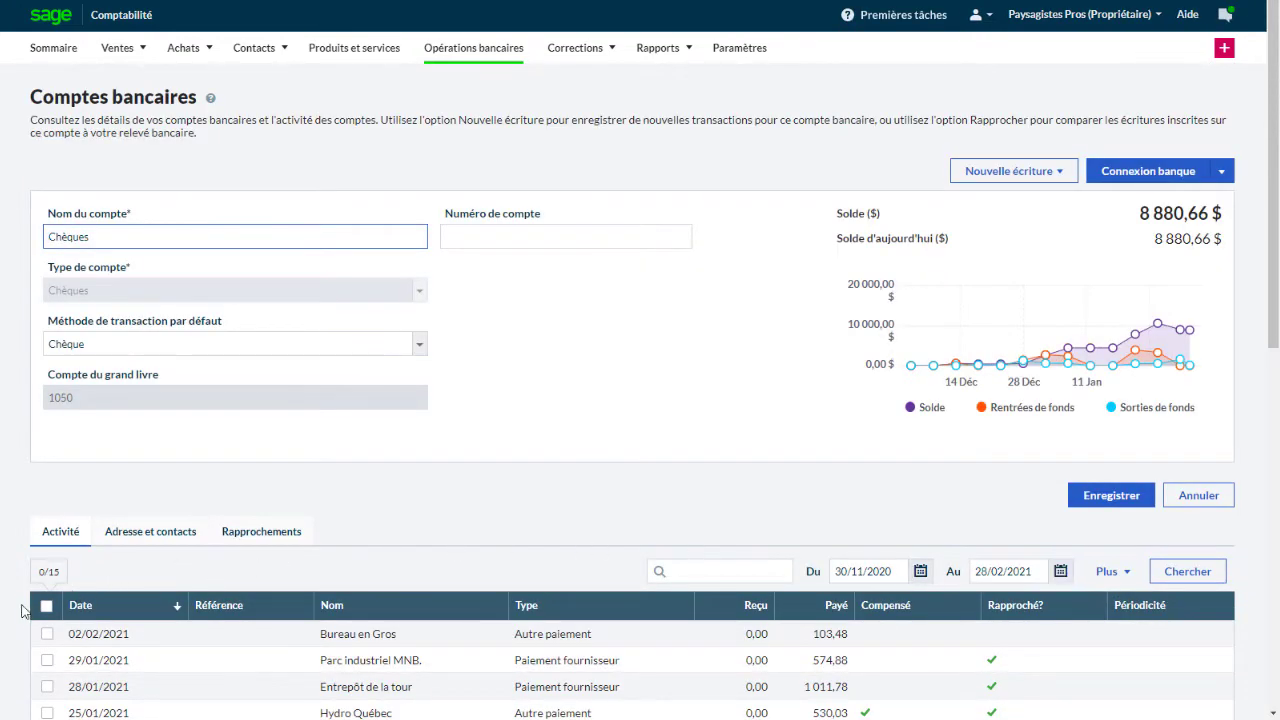
Step: Delete the Résidence du Parc customer receipt dated 25/01/2021 from the account's activity
scroll(22, 610, "down", 2)
scroll(22, 540, "down", 2)
left_click(47, 339)
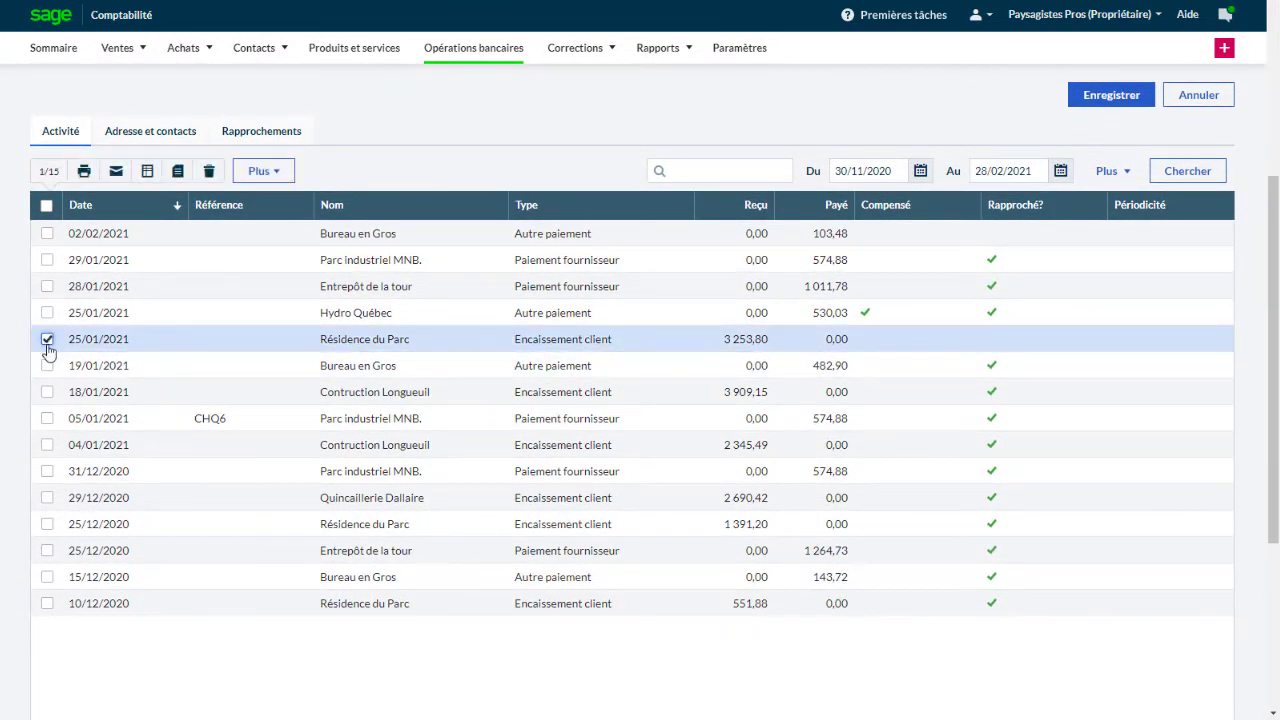
left_click(209, 171)
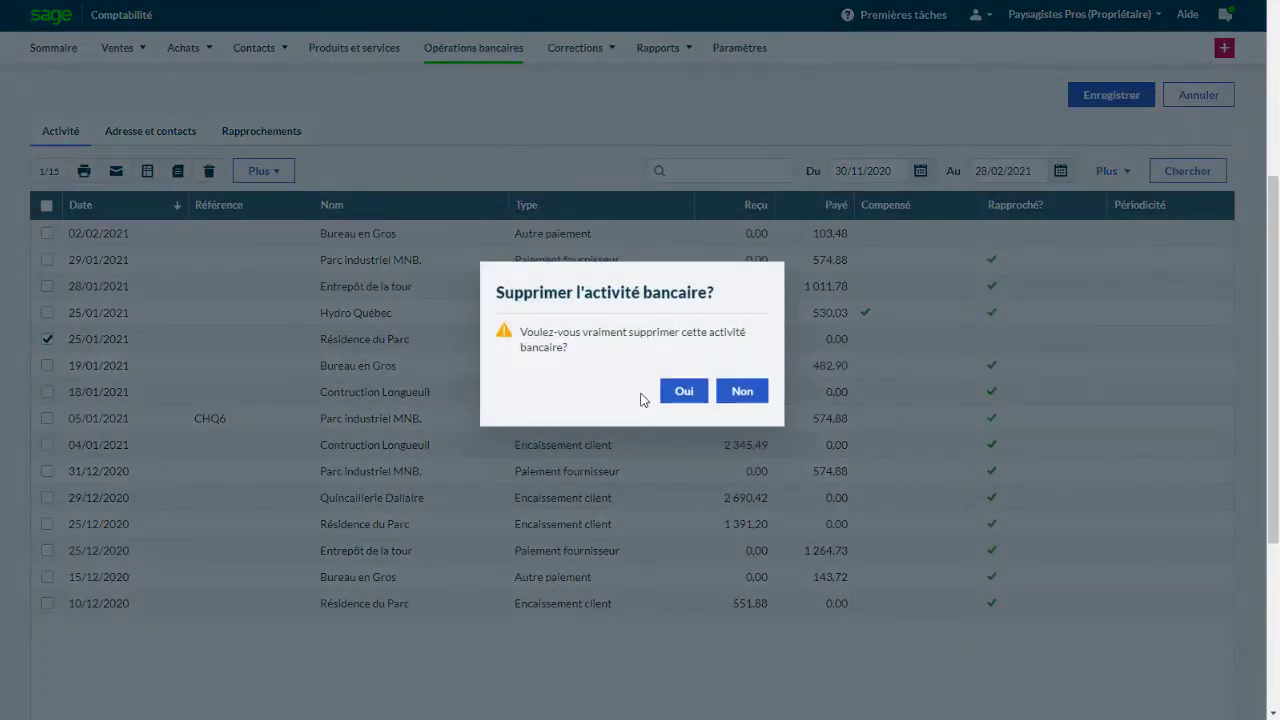
left_click(682, 393)
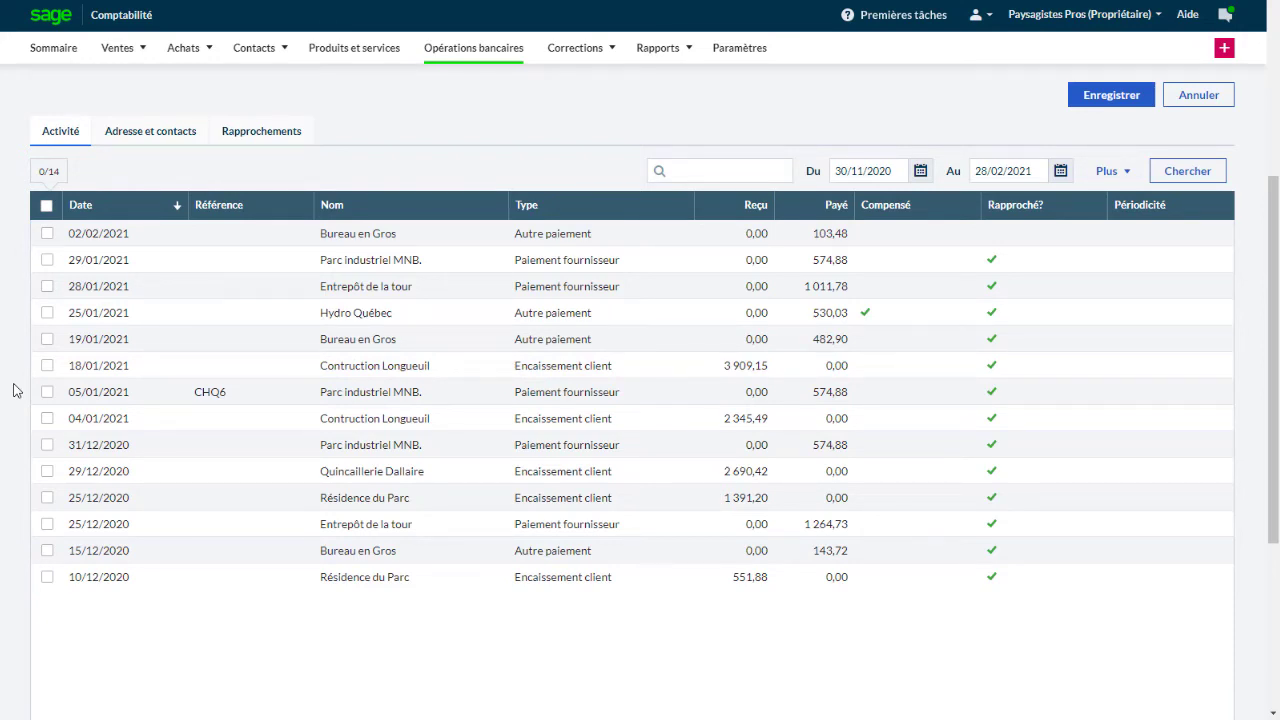
Step: Remove the Compensé status from the Hydro Québec payment dated 25/01/2021
left_click(47, 313)
left_click(258, 172)
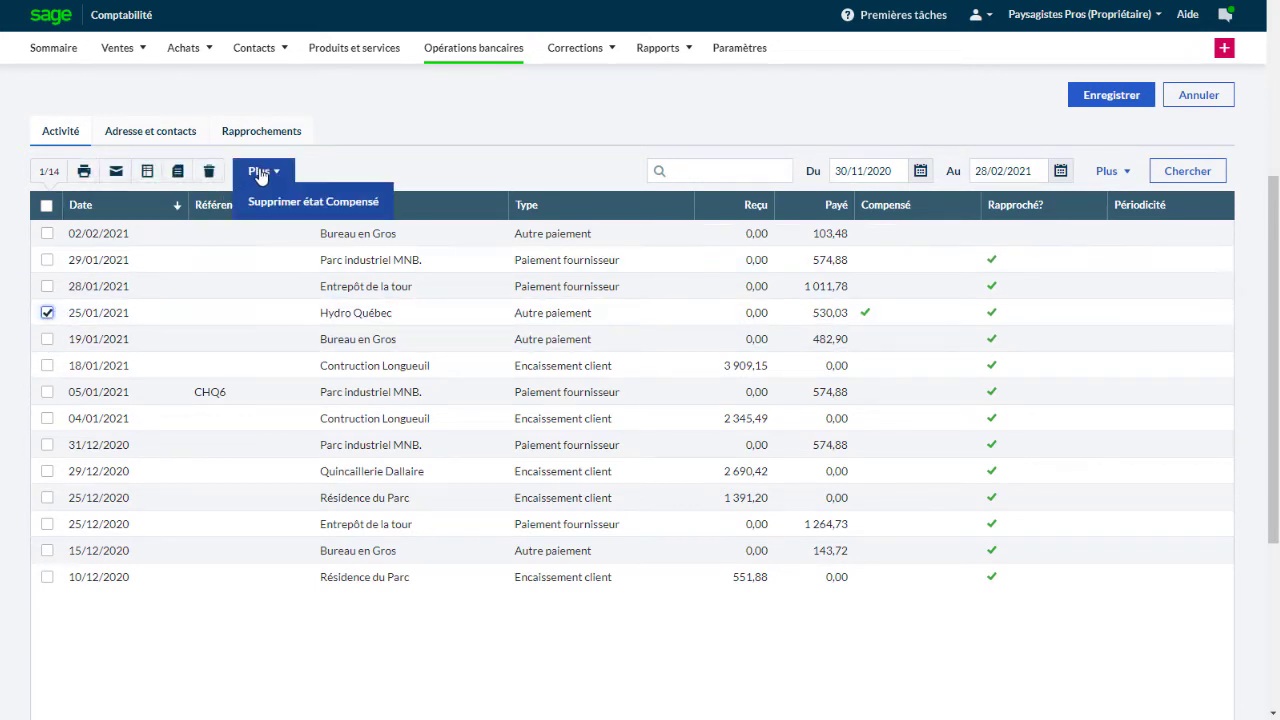
left_click(285, 204)
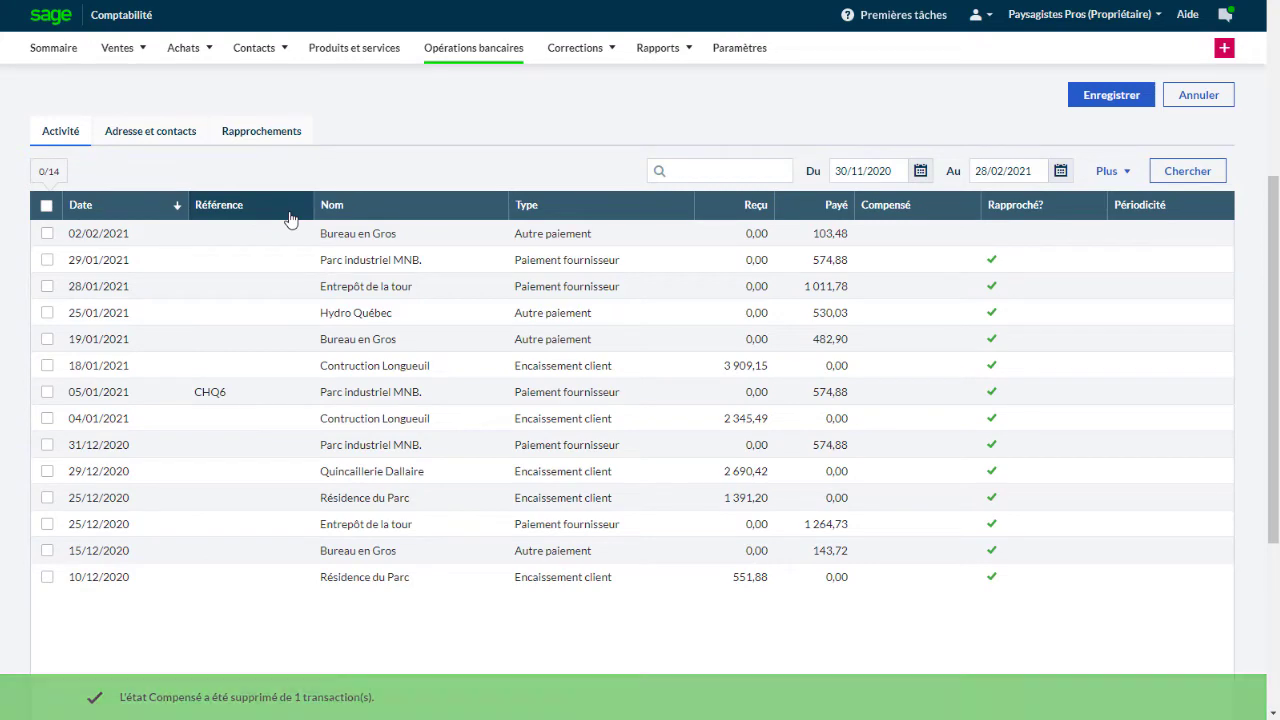
Step: Unmark the 25/01/2021 Hydro Québec payment as reconciled in the bank reconciliation and save it without finishing
scroll(290, 215, "up", 4)
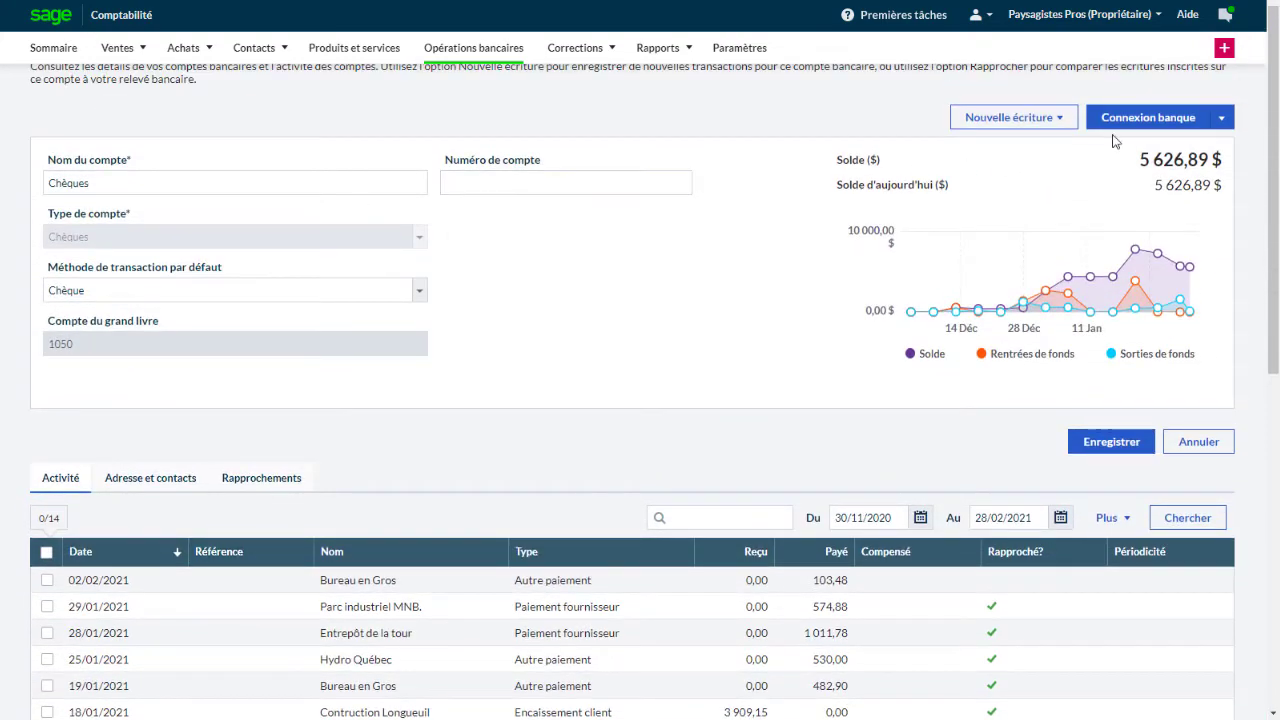
left_click(1221, 118)
left_click(1193, 150)
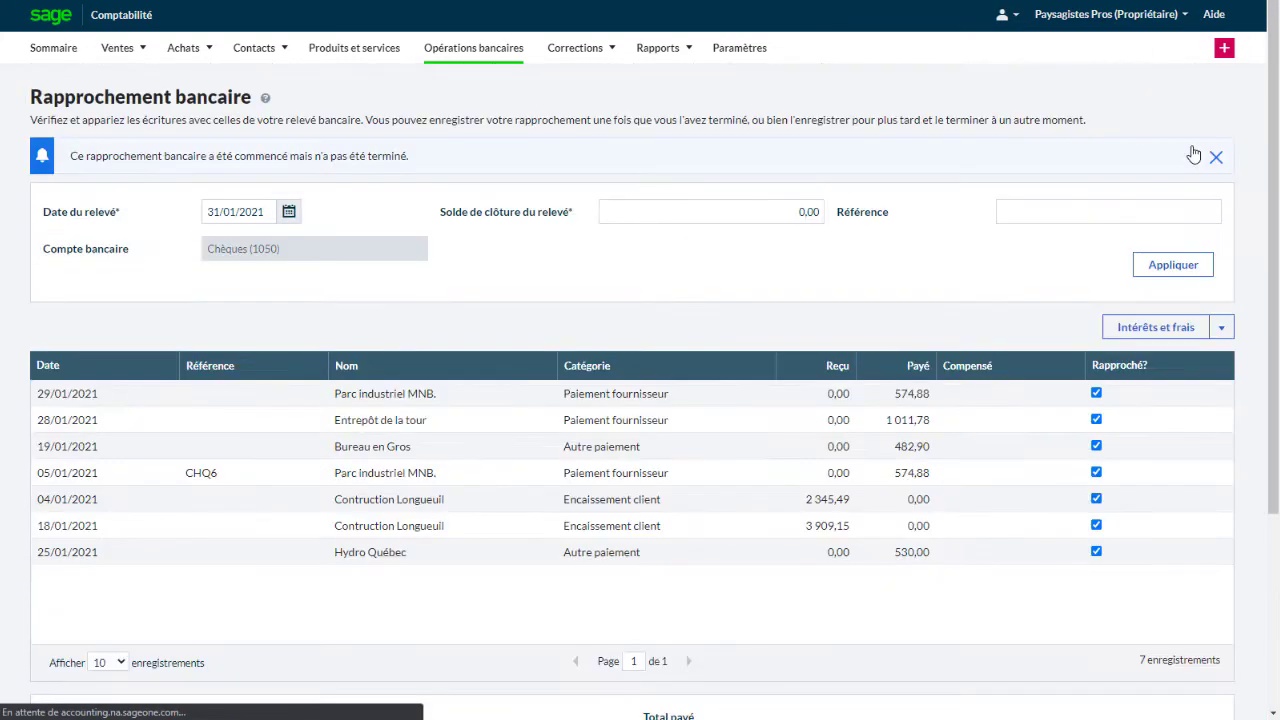
left_click(1096, 551)
scroll(1096, 558, "down", 3)
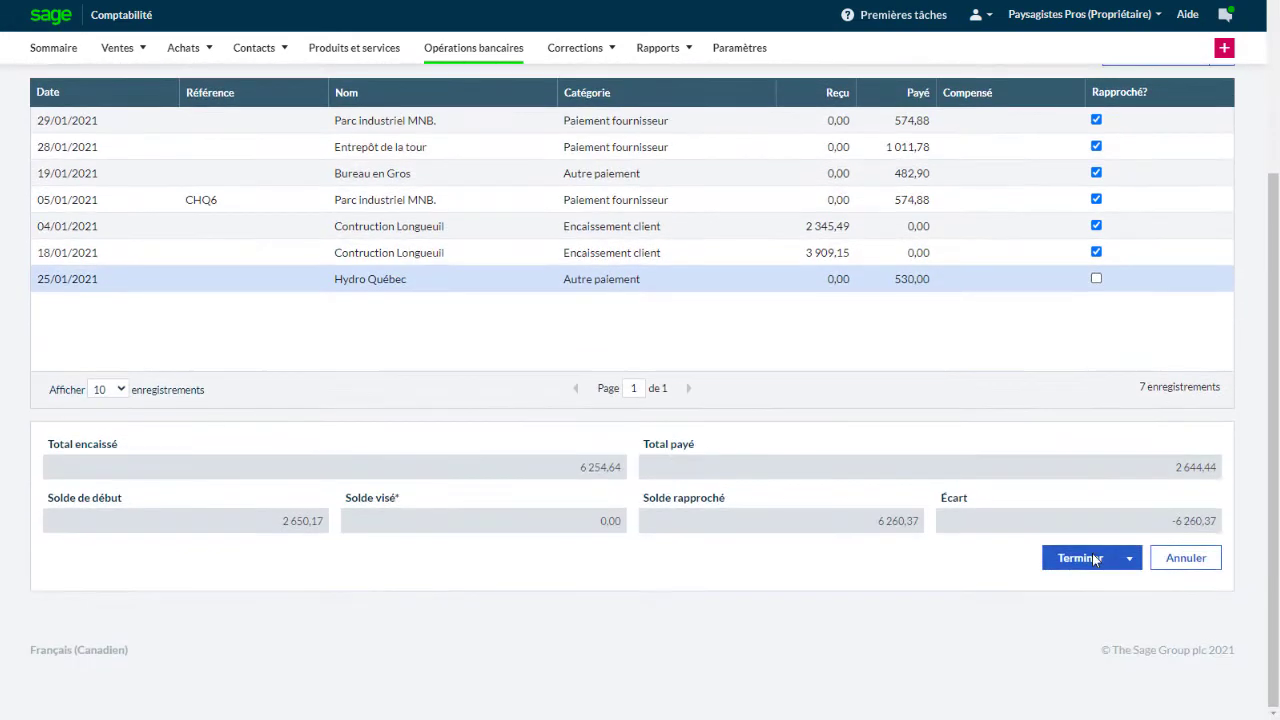
left_click(1131, 557)
left_click(1118, 590)
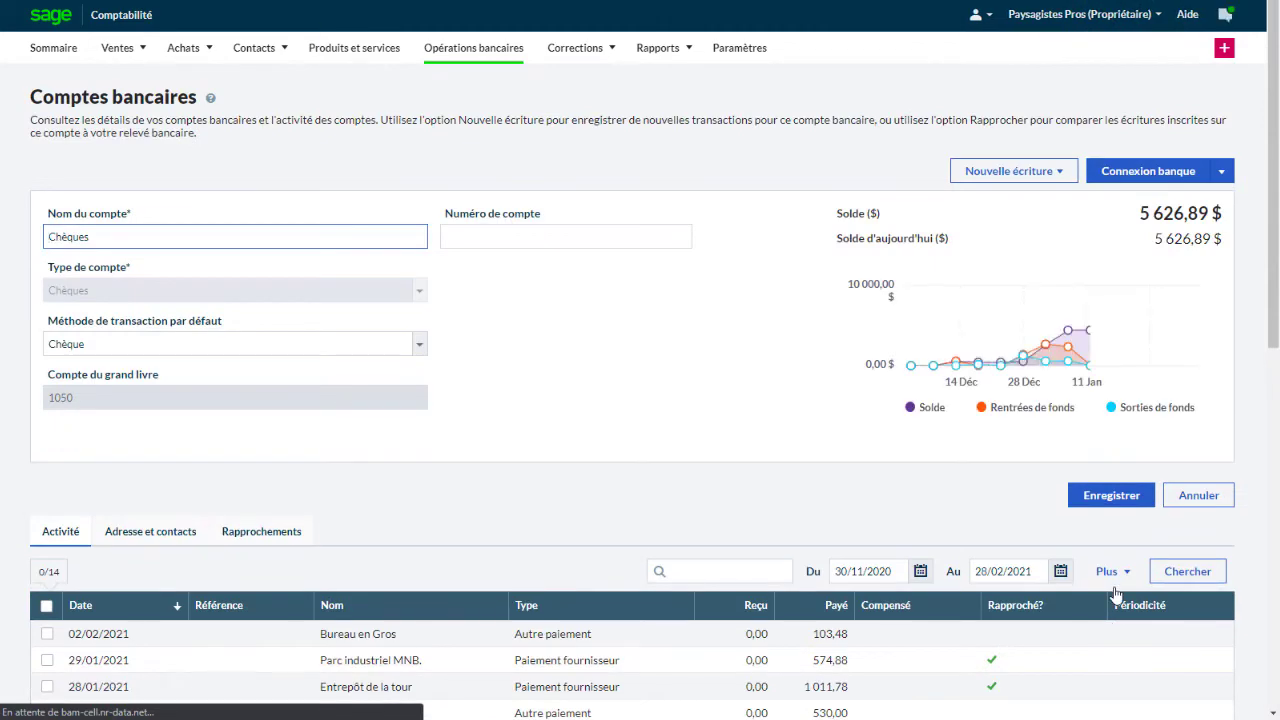
Step: Delete the Hydro Québec payment dated 25/01/2021 from the account's activity
scroll(21, 534, "down", 1)
scroll(17, 534, "down", 5)
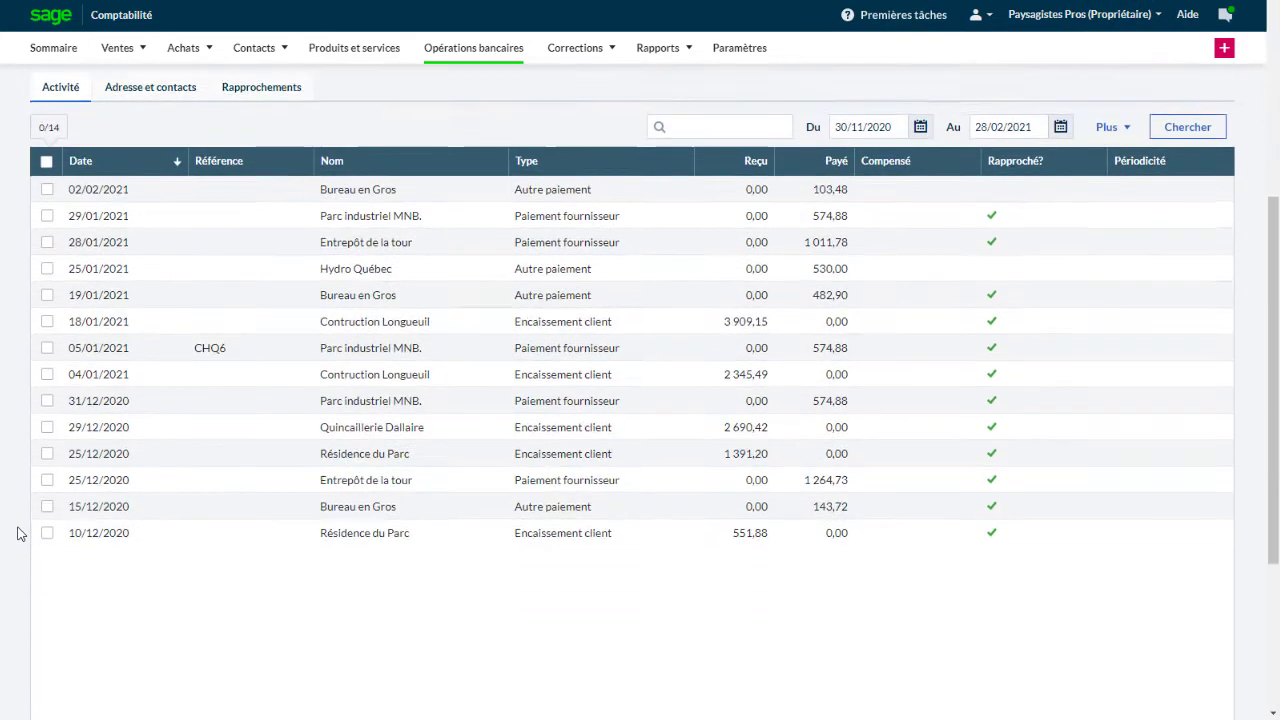
left_click(47, 236)
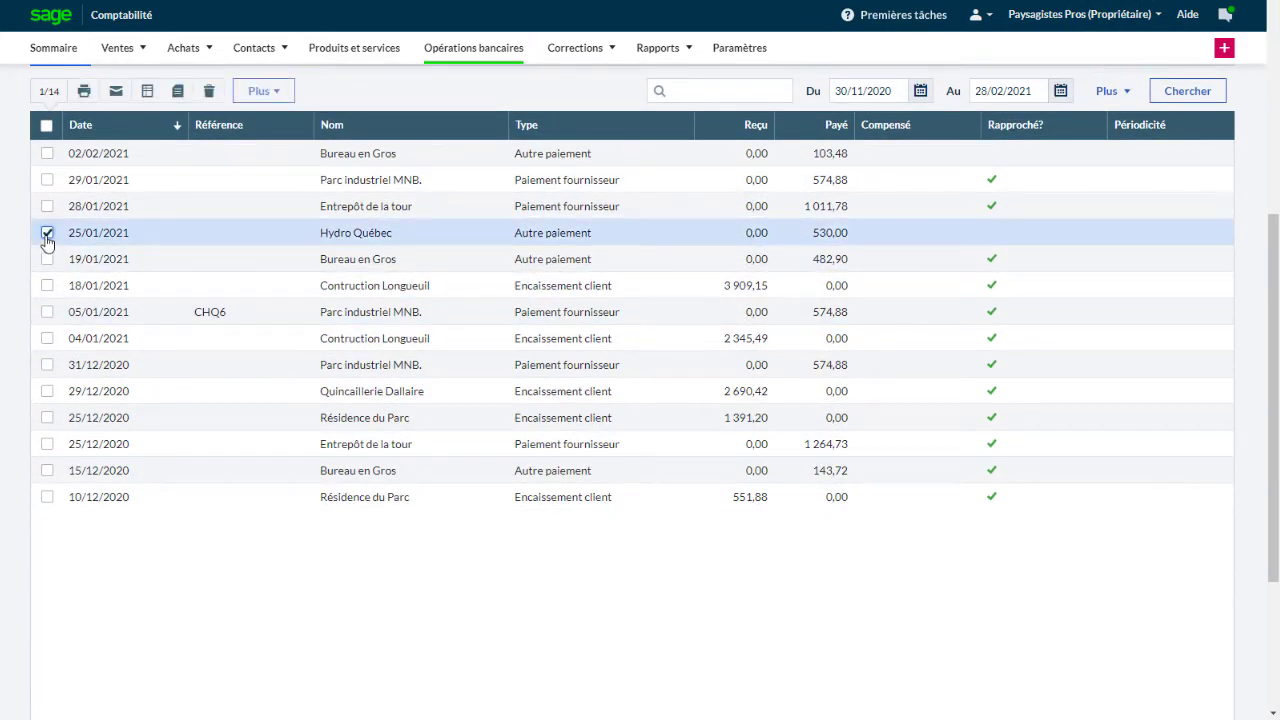
left_click(210, 91)
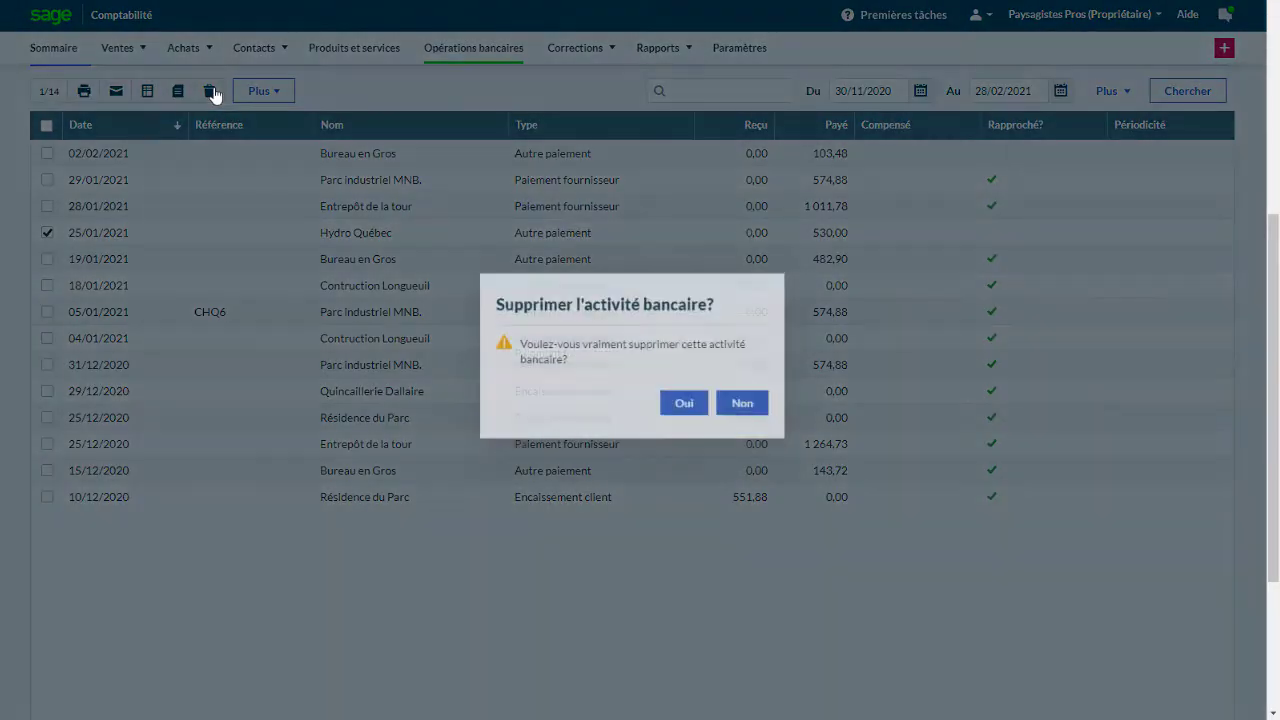
left_click(683, 392)
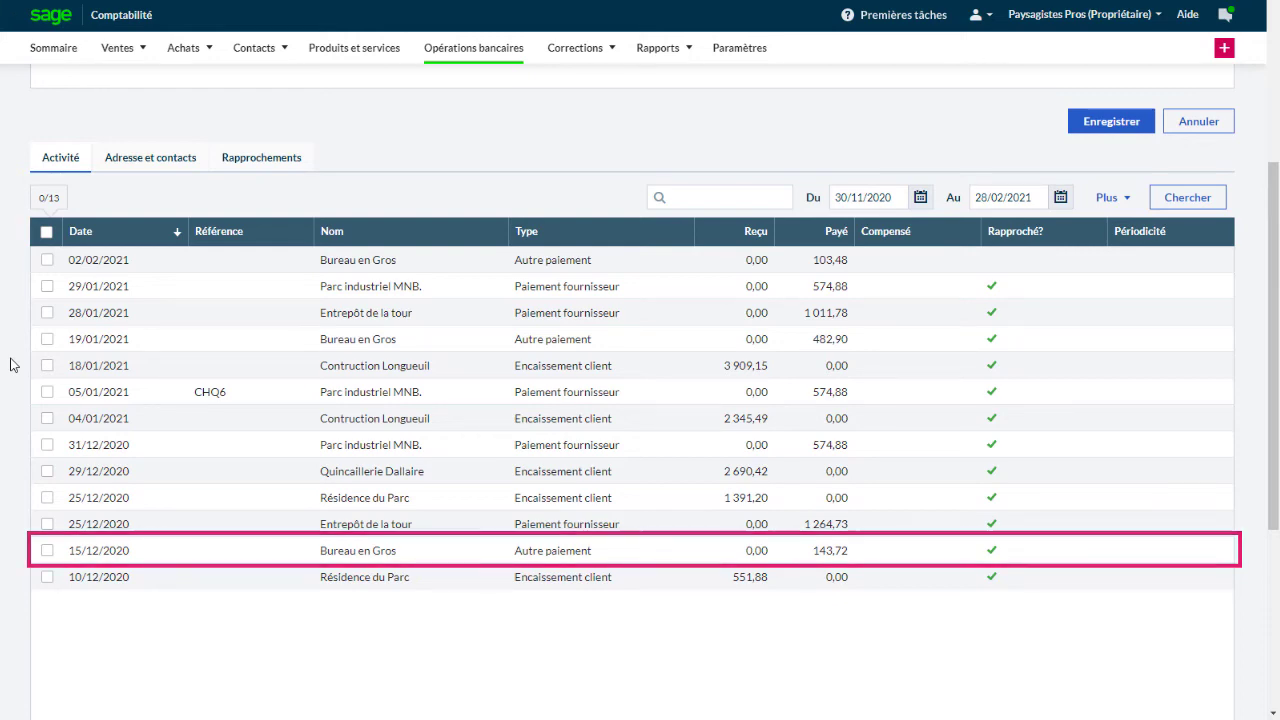
Step: Start a new other receipt for the Chèques account as a refund for a purchase
scroll(10, 365, "up", 4)
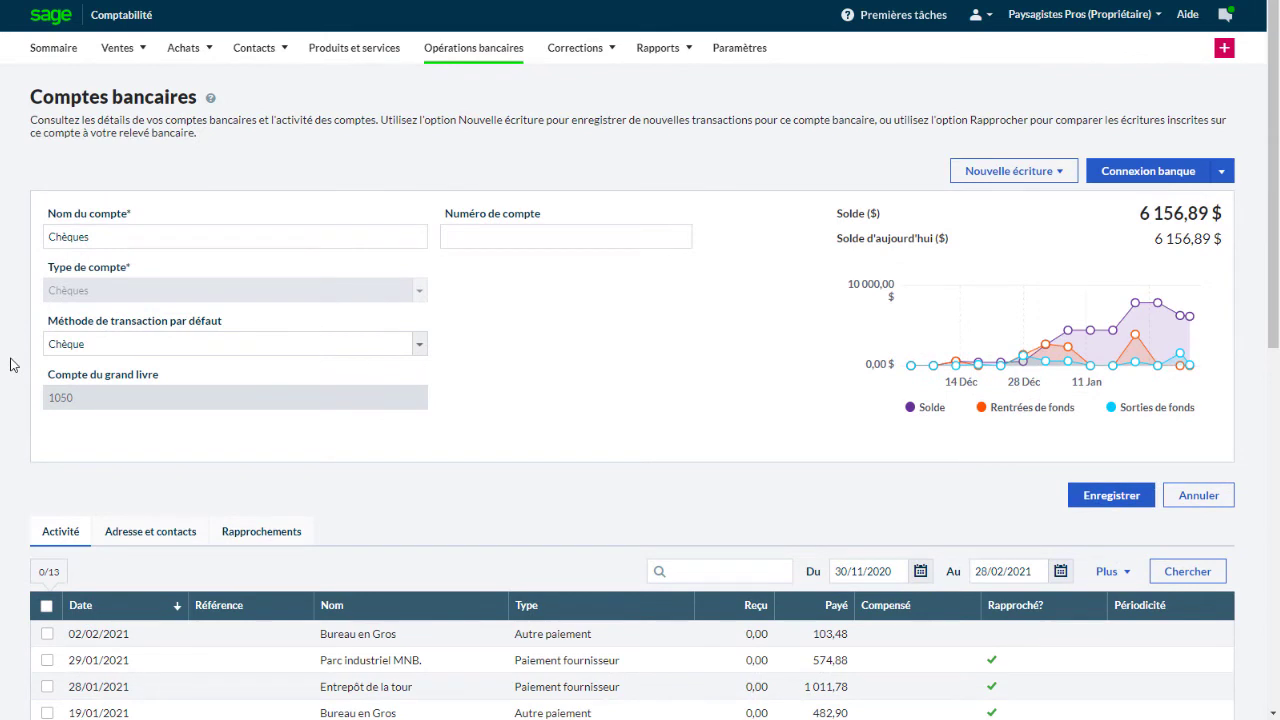
left_click(1002, 172)
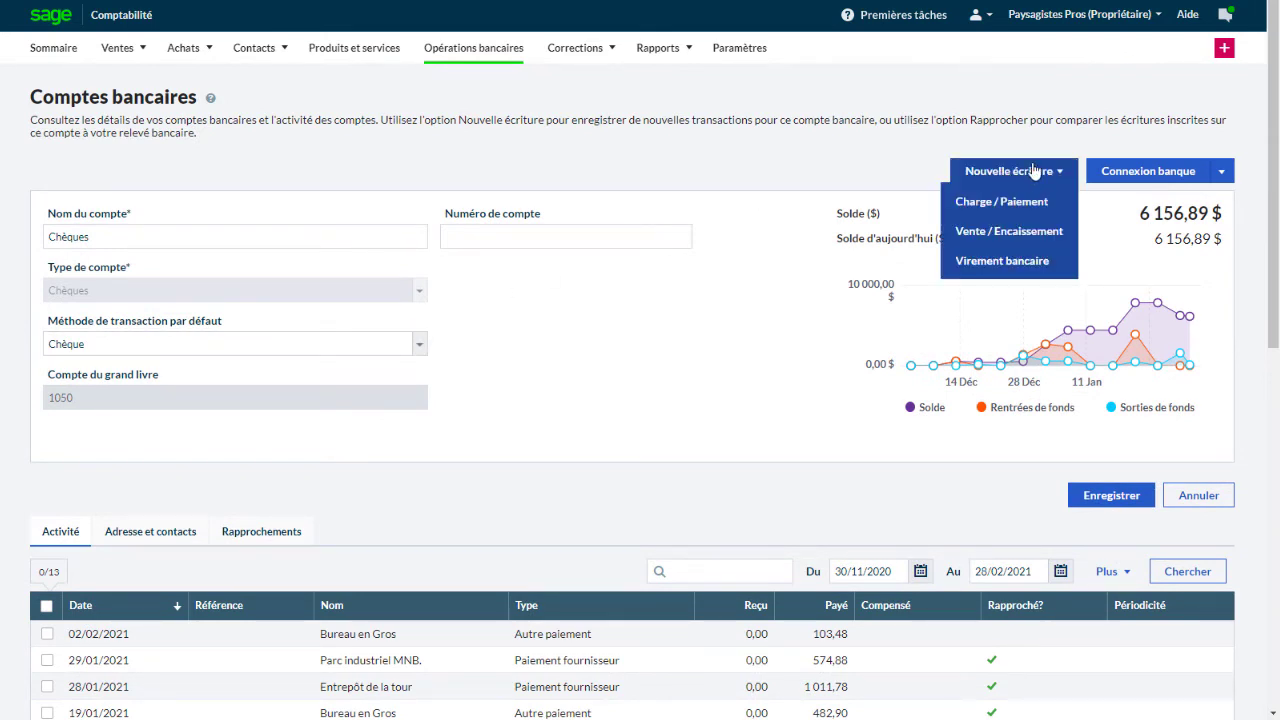
left_click(1012, 236)
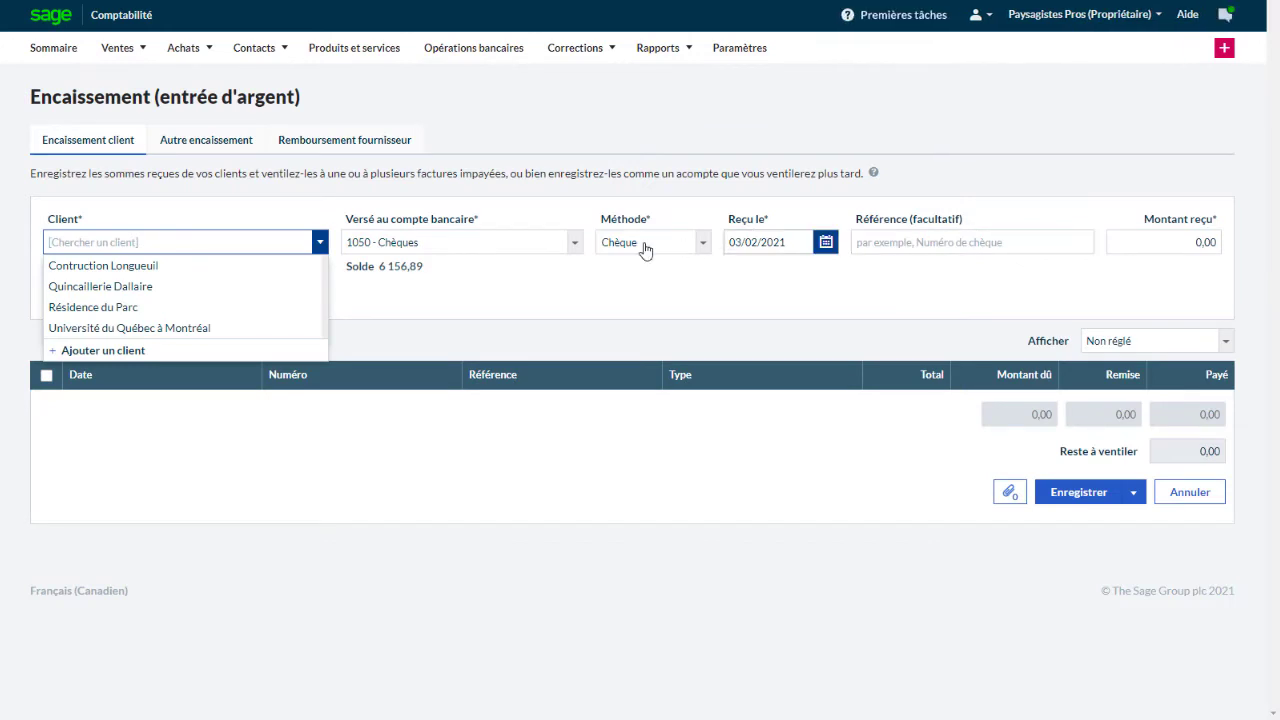
left_click(237, 147)
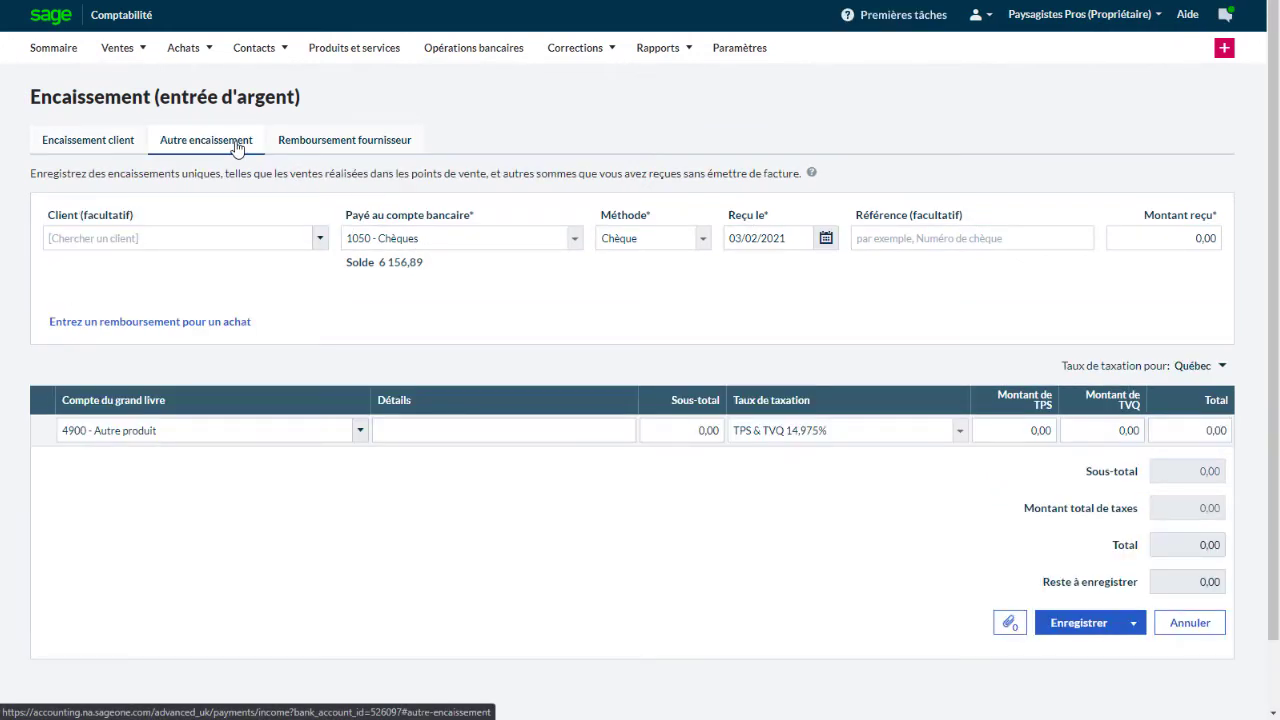
left_click(189, 325)
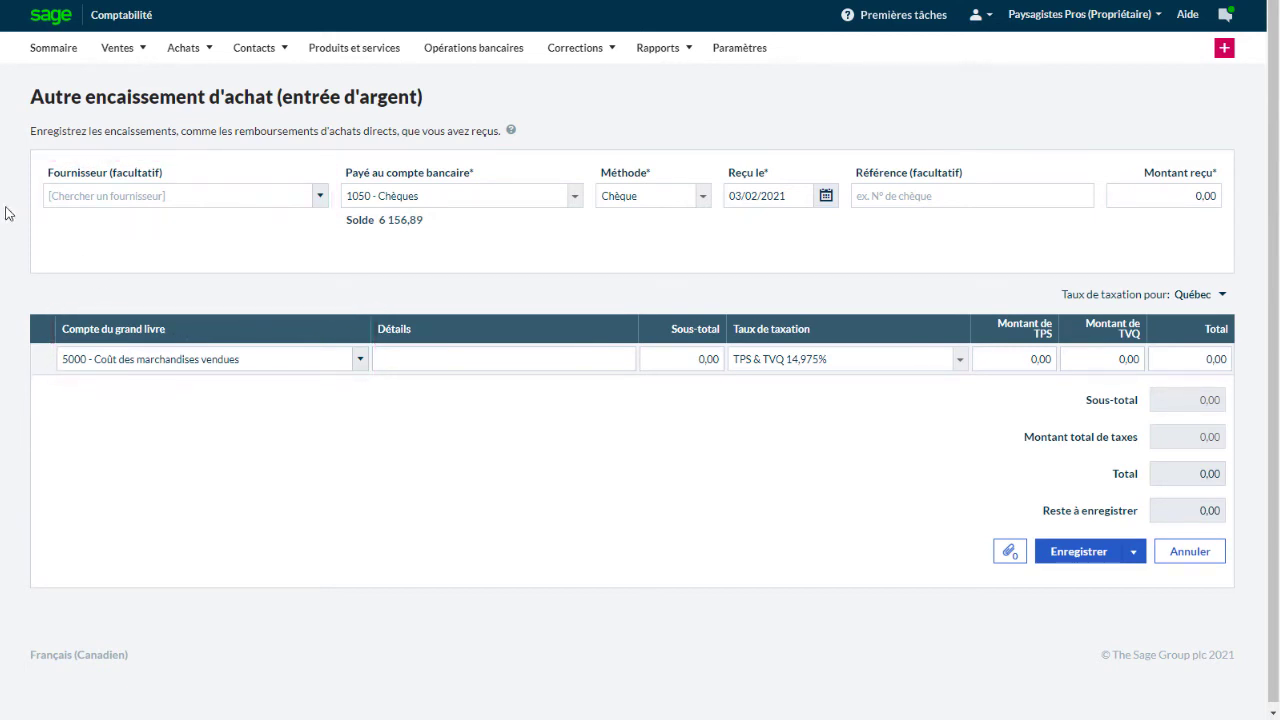
Step: Fill in the refund's header with supplier Bureau en Gros, method Électronique and receipt date 15/12/2020
left_click(320, 196)
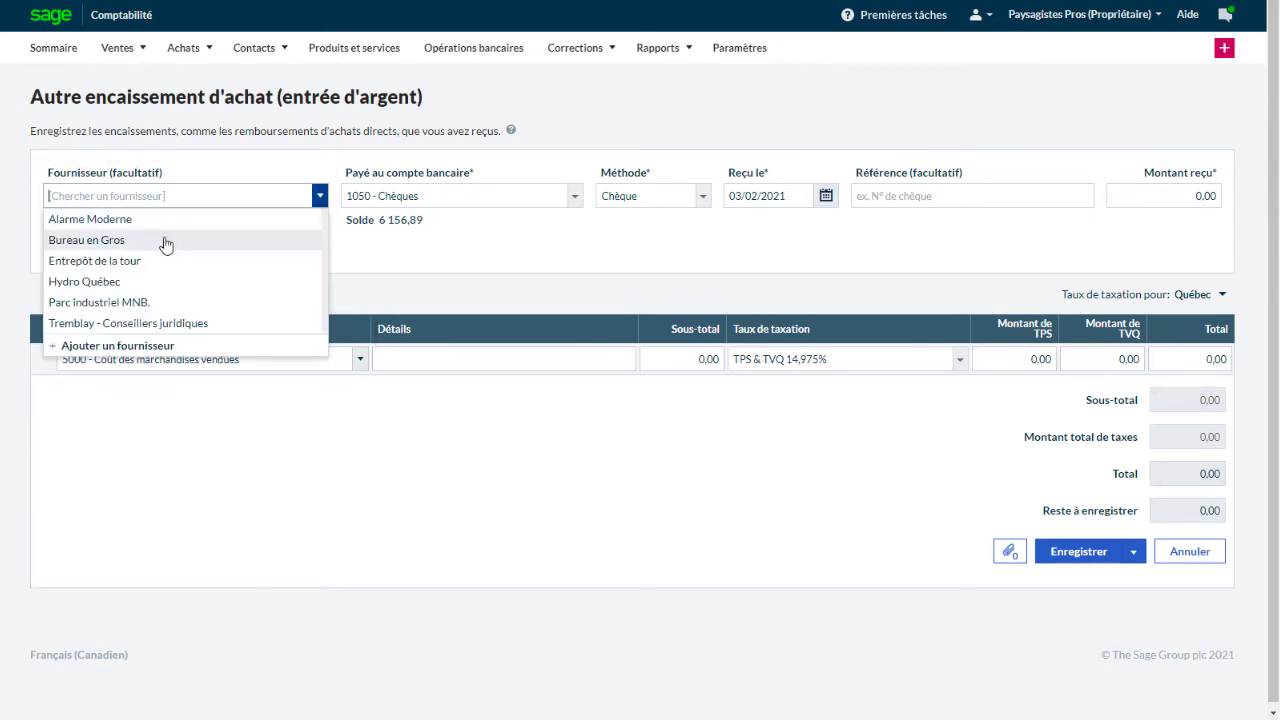
left_click(166, 241)
left_click(706, 197)
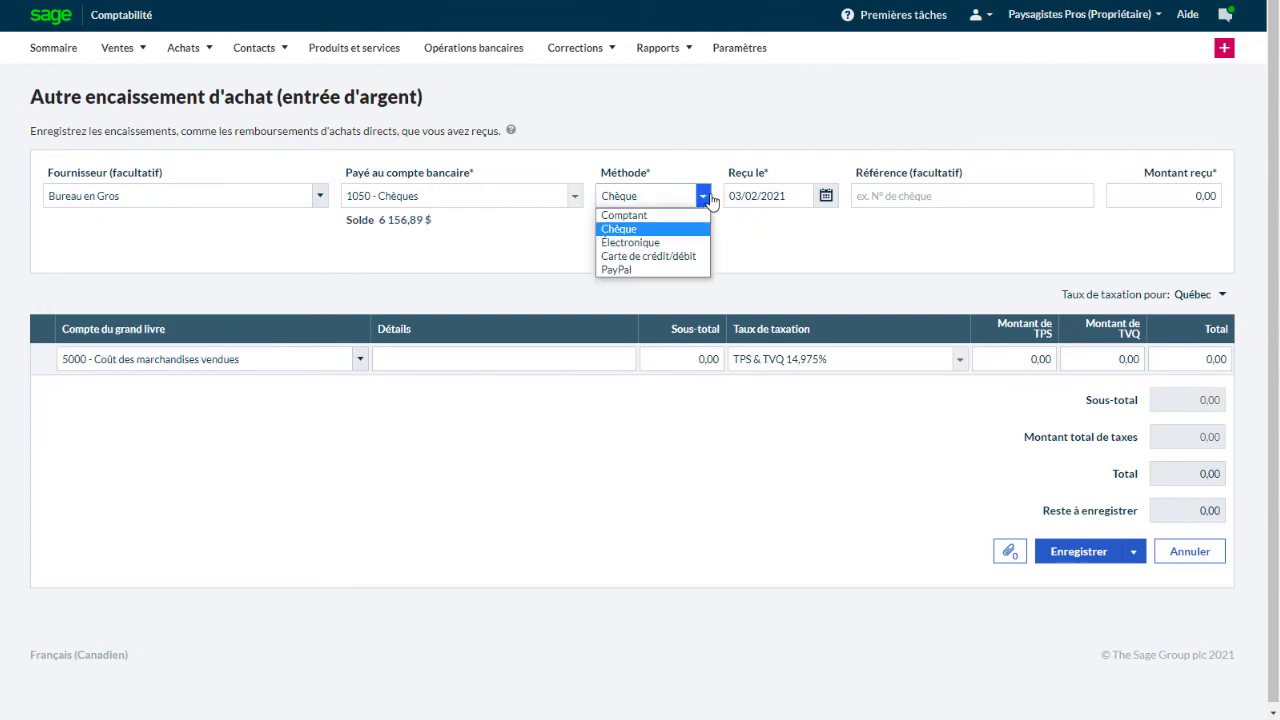
left_click(658, 243)
left_click(828, 201)
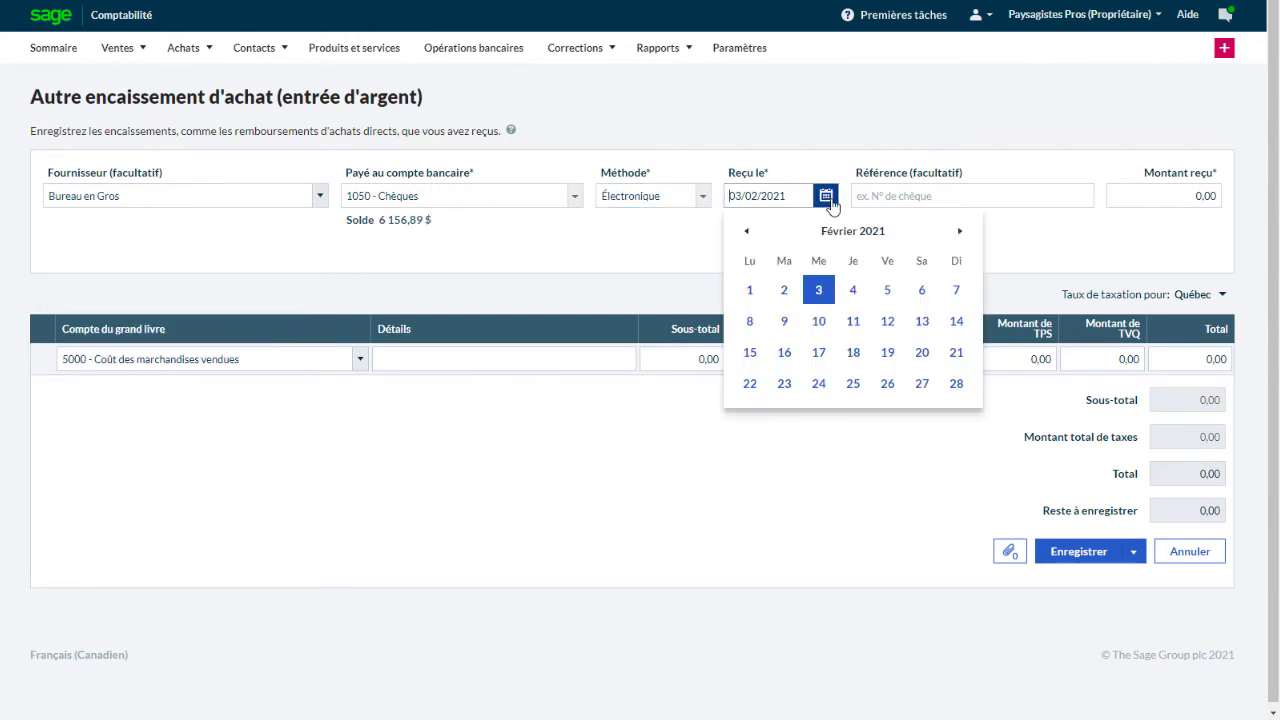
left_click(746, 231)
left_click(746, 231)
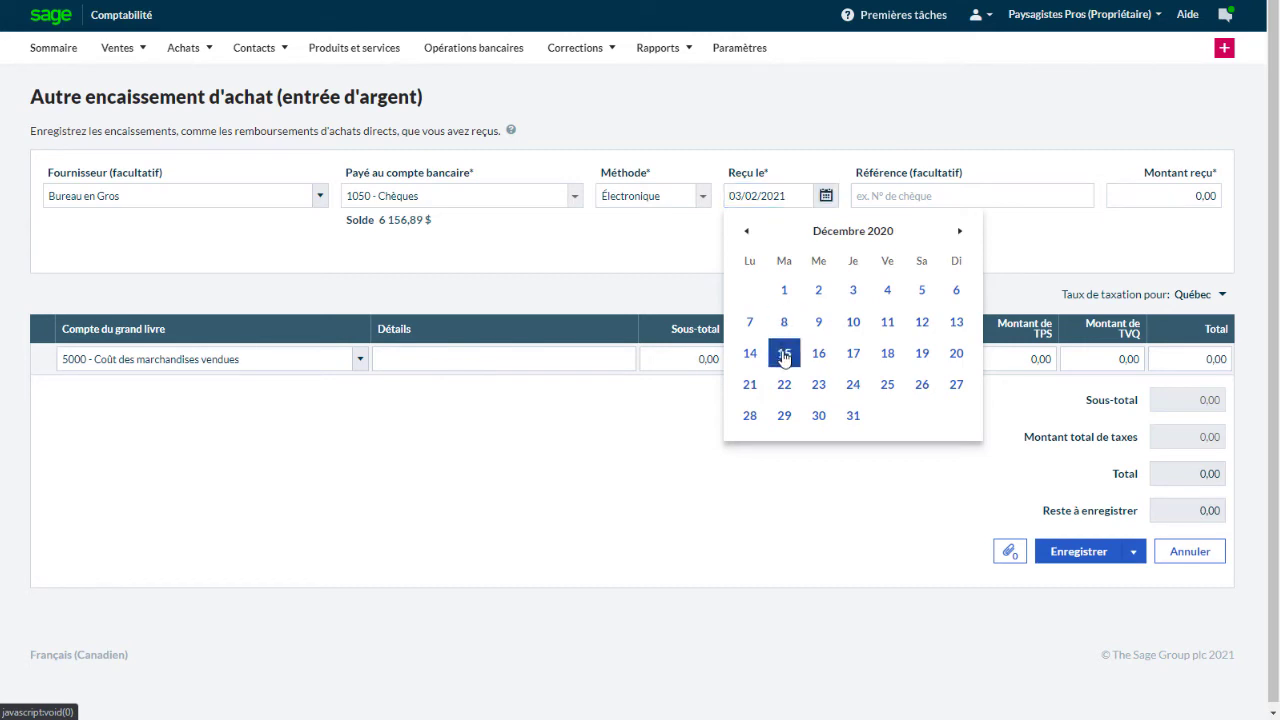
left_click(784, 354)
Step: Assign the refund's first line to ledger account 6700 - Frais de fourniture de bureau
left_click(360, 359)
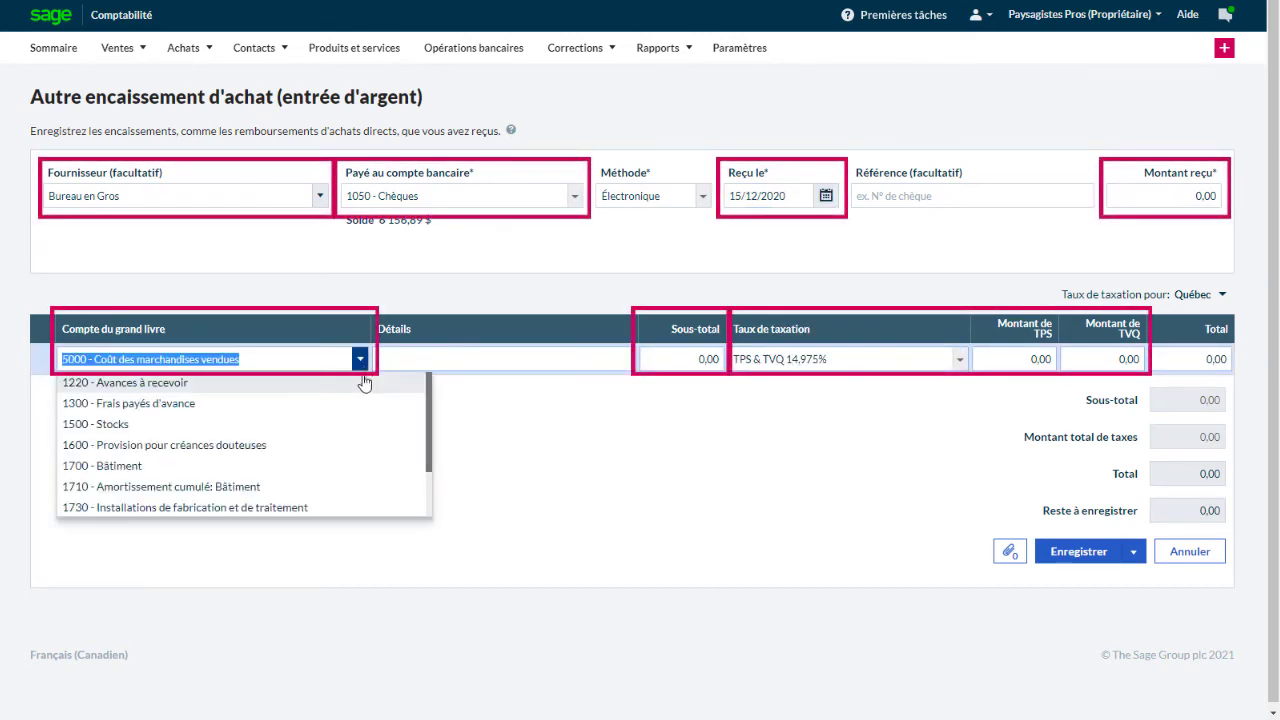
scroll(429, 418, "down", 10)
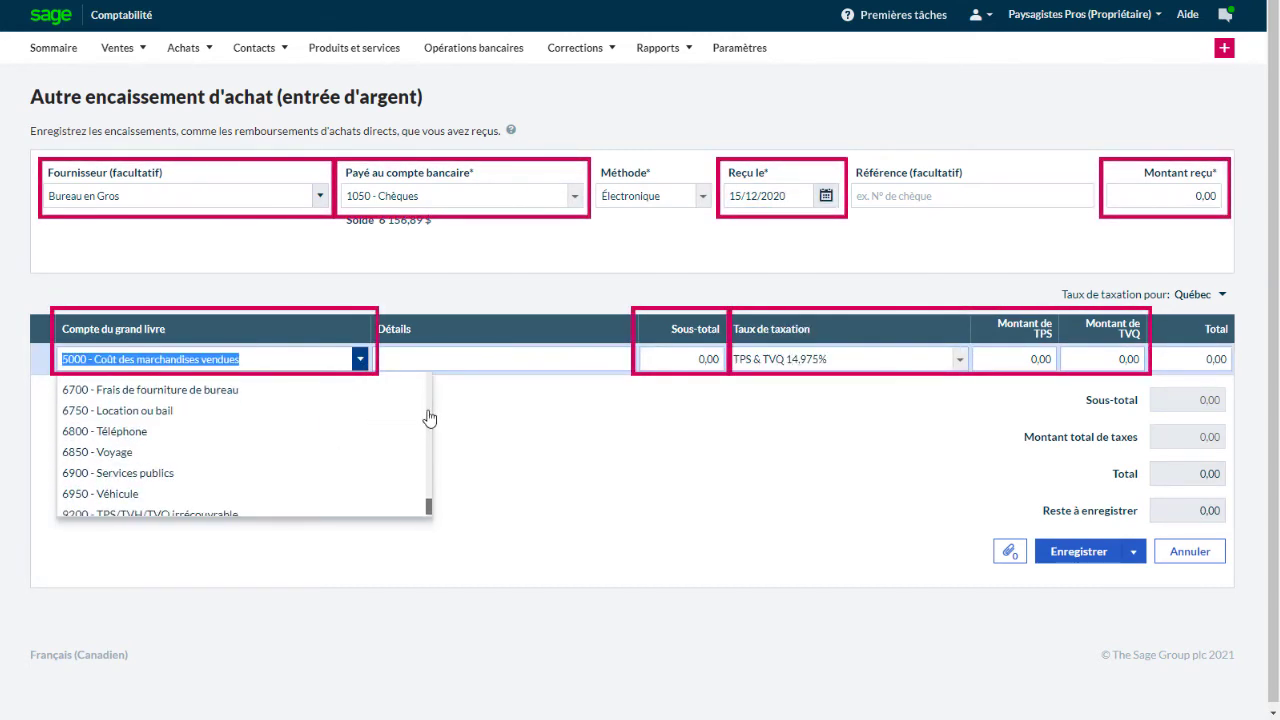
left_click(200, 390)
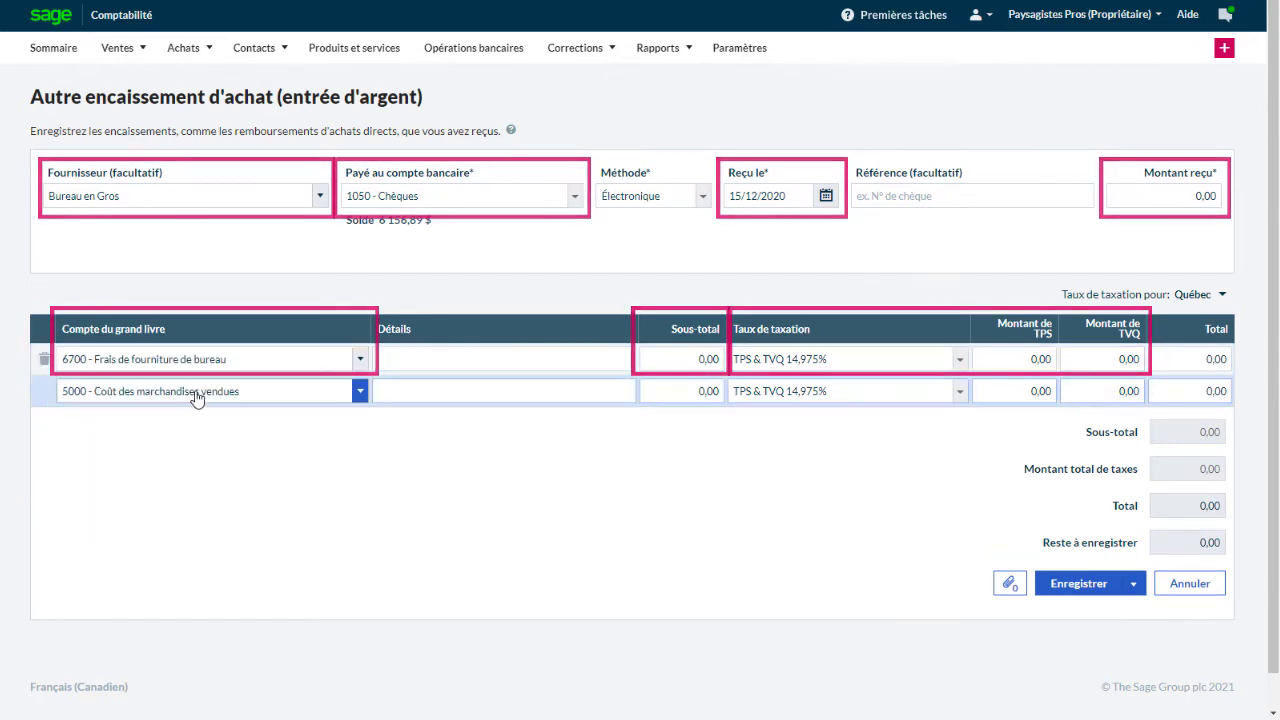
Step: Enter a subtotal of 125 on the 6700 line, set the amount received to 143,72 and save the refund
type("5")
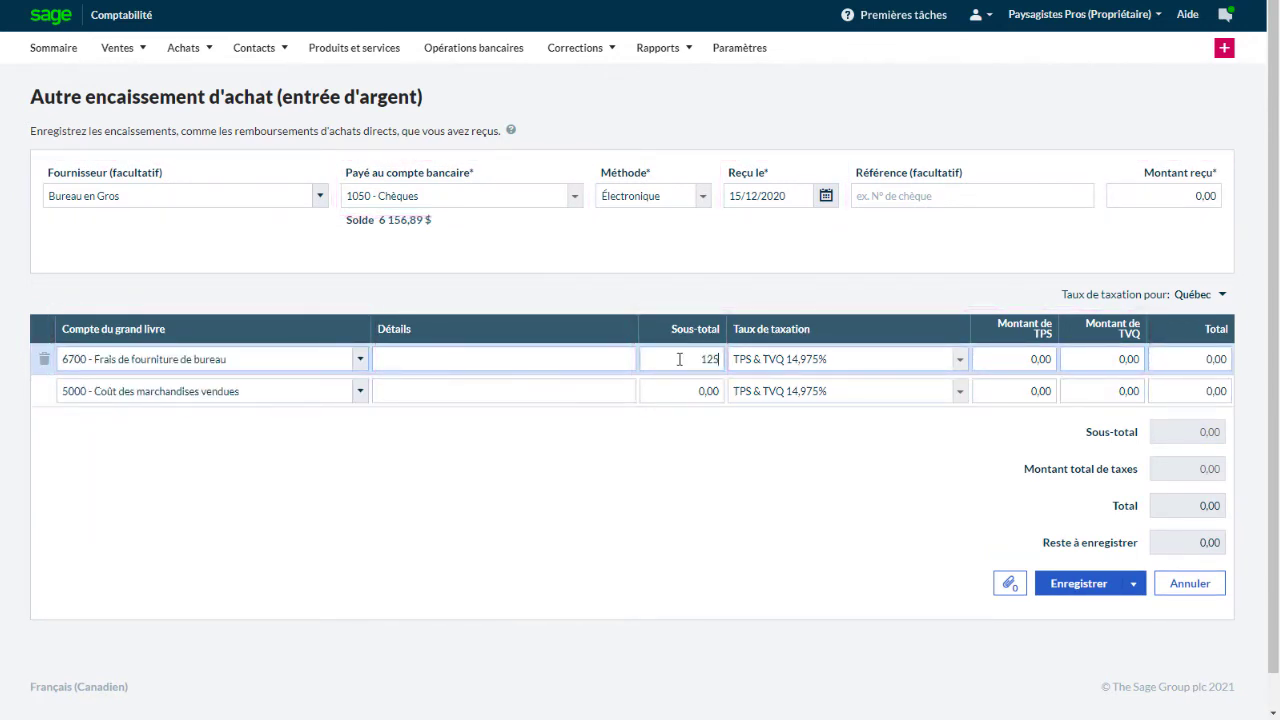
key("Tab")
left_click(1167, 206)
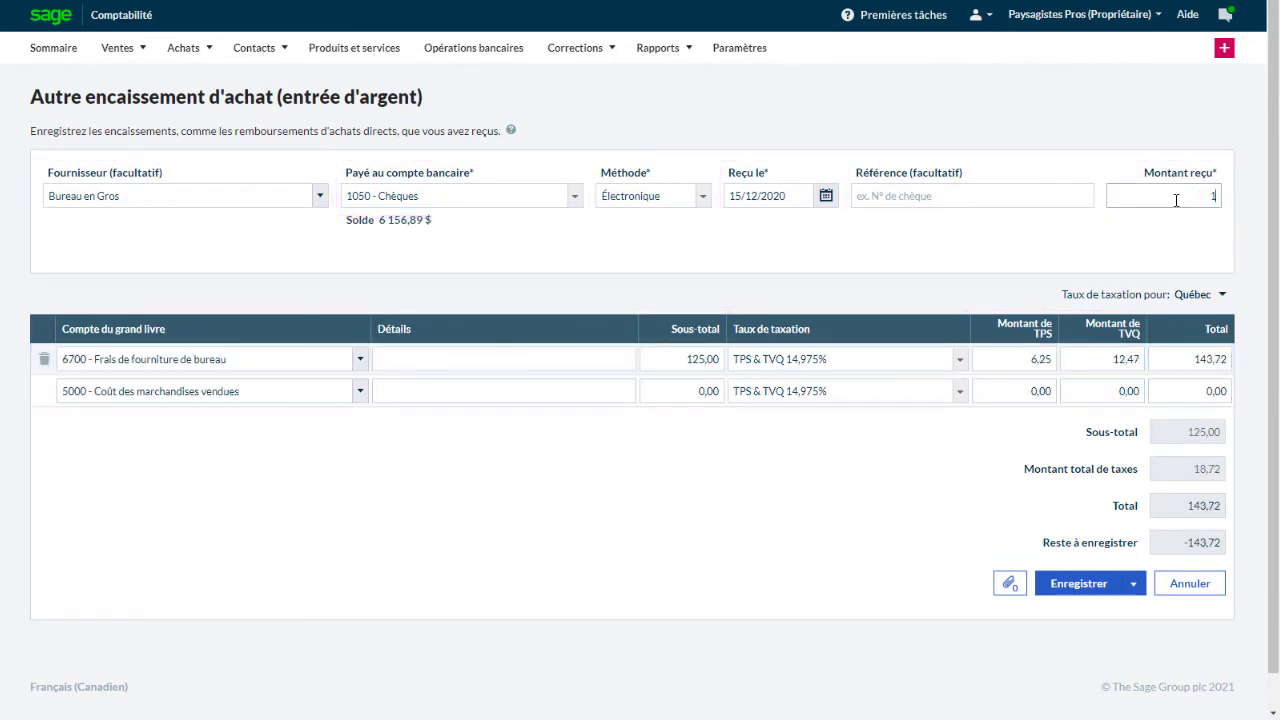
type("143,72")
key("Tab")
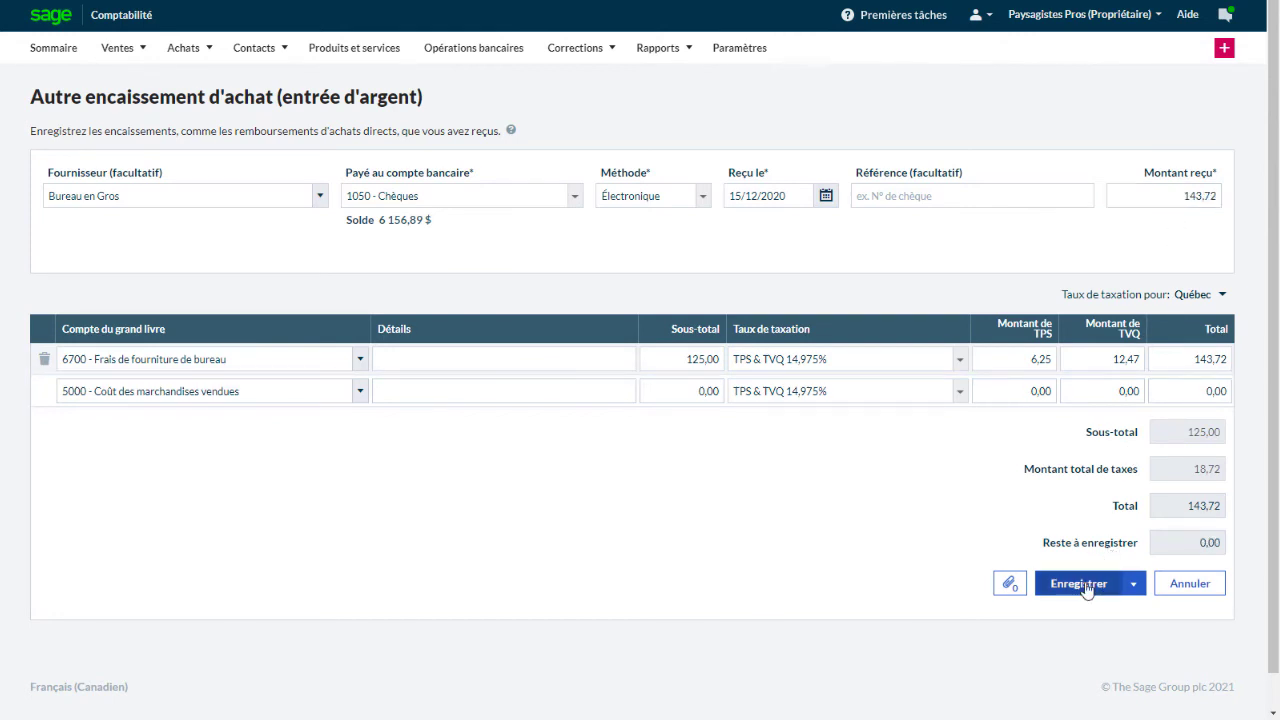
left_click(1084, 585)
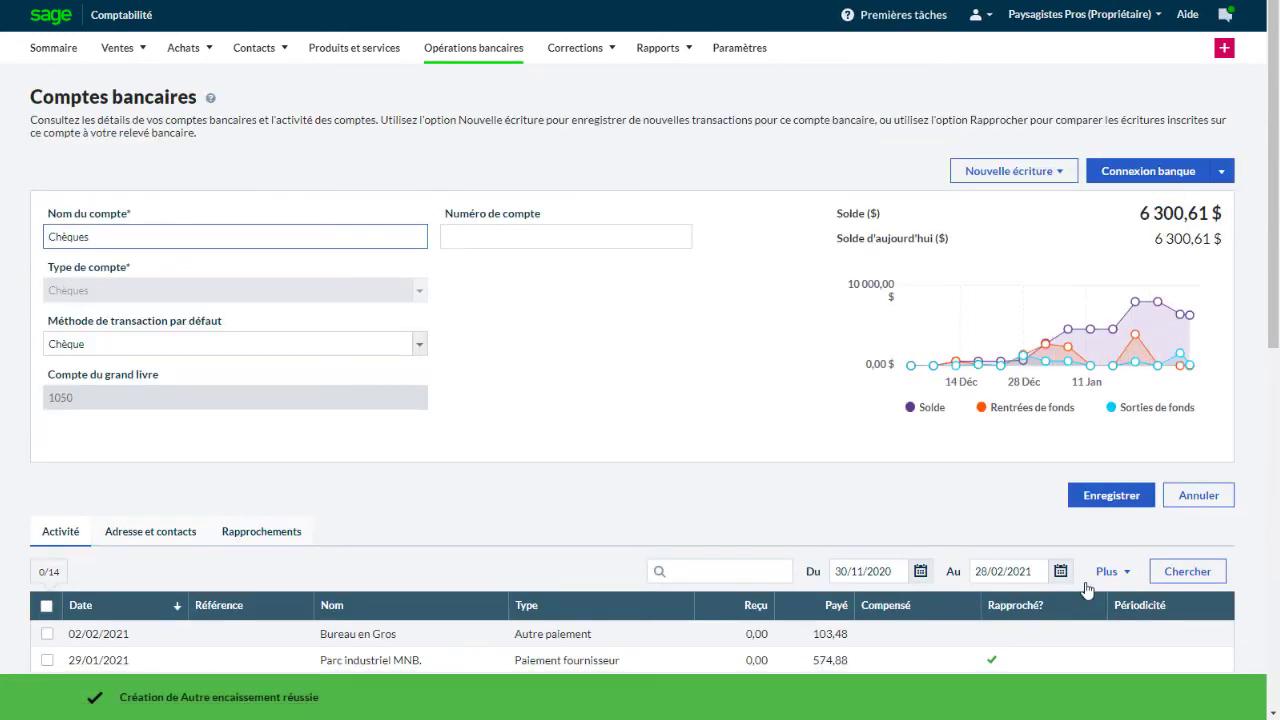
Step: Unallocate the 08/12/2020 invoice from the Entrepôt de la tour payment of 25/12/2020 and save the unallocated amount as a deposit (acompte)
scroll(24, 570, "down", 5)
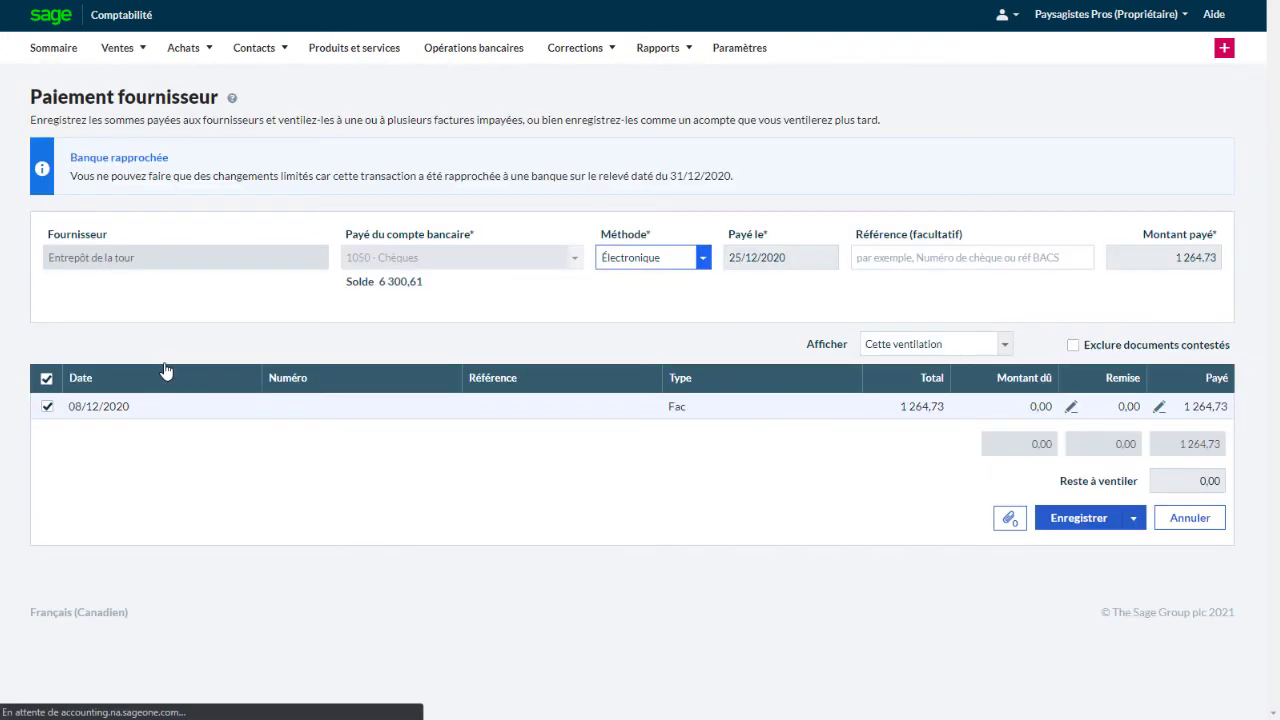
left_click(47, 409)
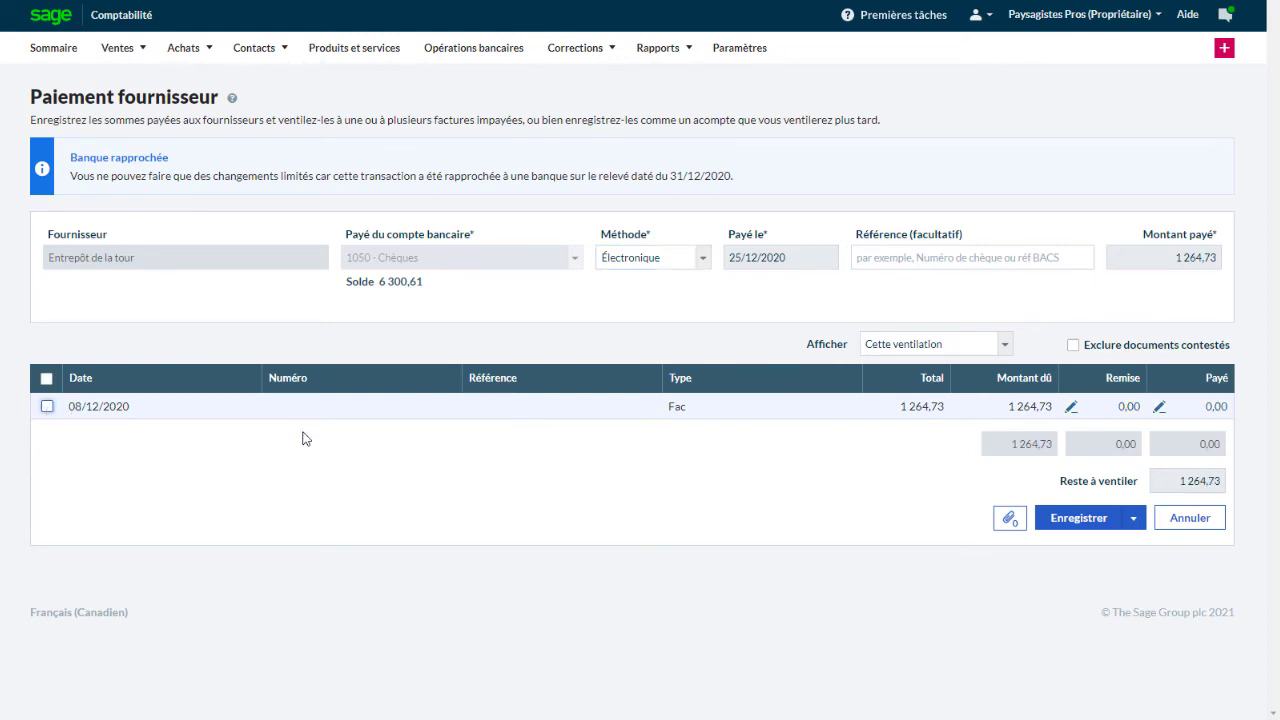
left_click(1082, 520)
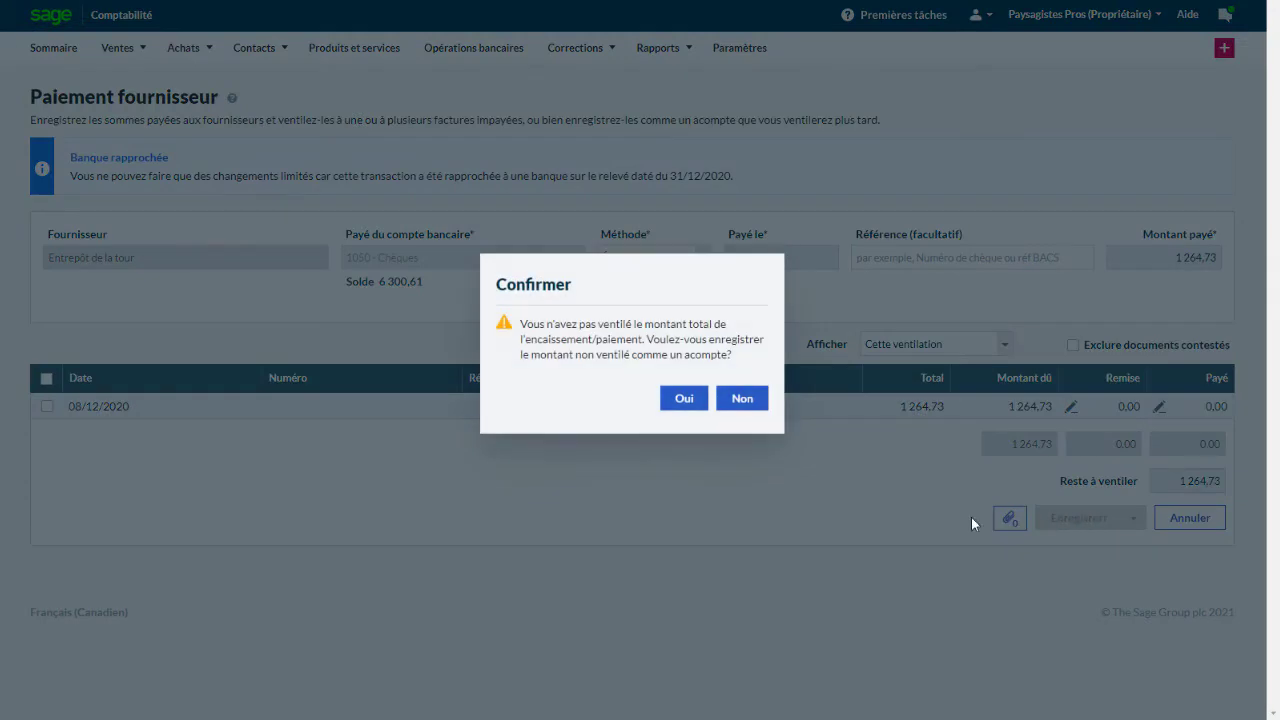
left_click(685, 400)
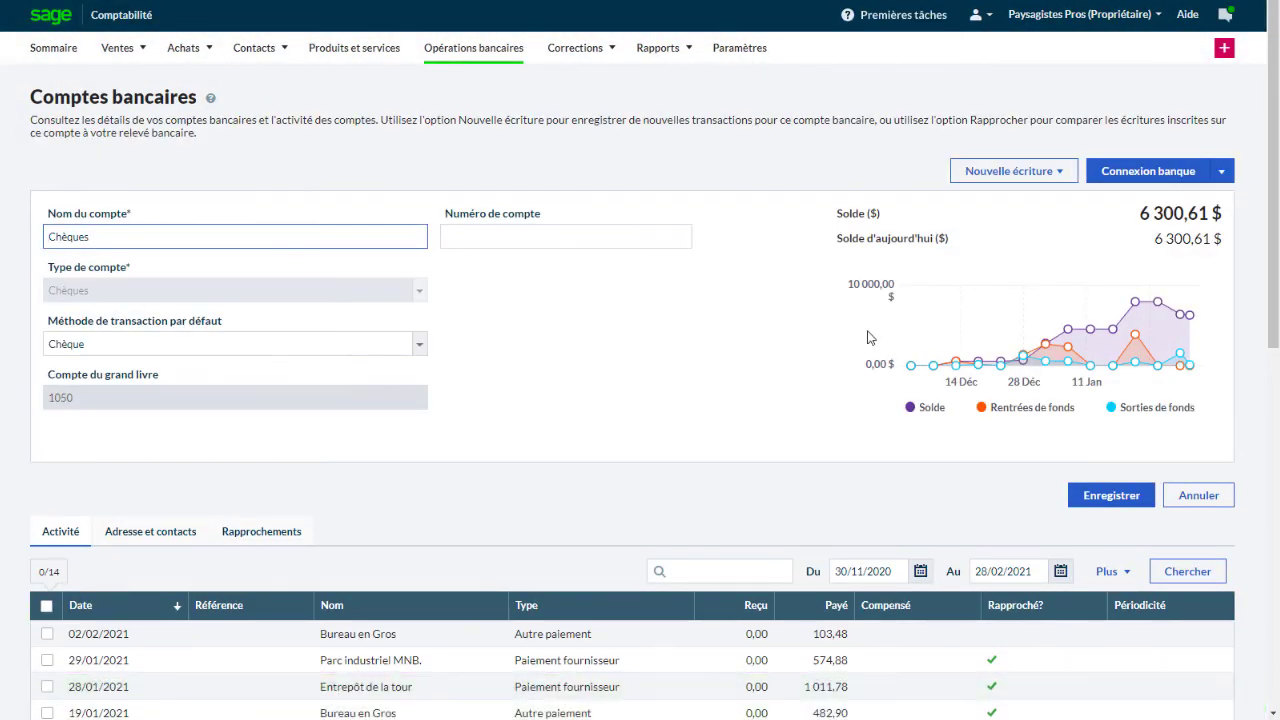
Step: Start a supplier refund into the Chèques account for Entrepôt de la tour and apply it to the 25/12/2020 deposit (acompte)
left_click(1050, 182)
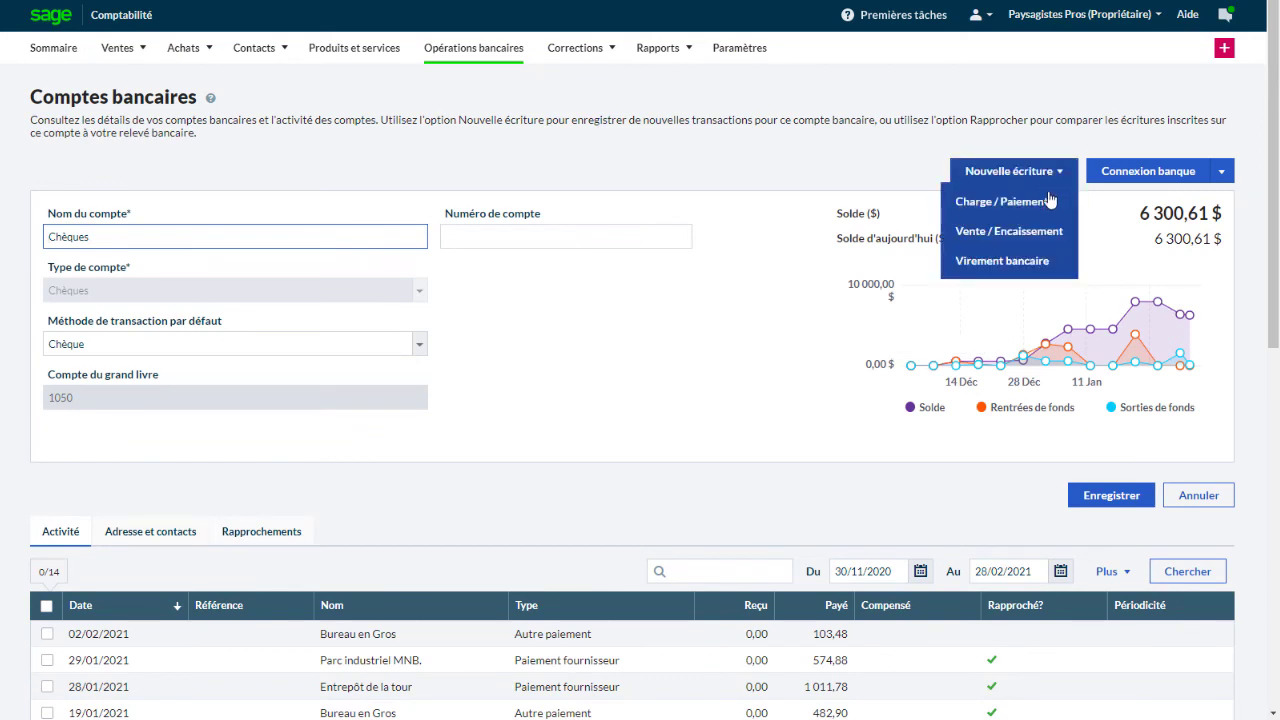
left_click(1042, 242)
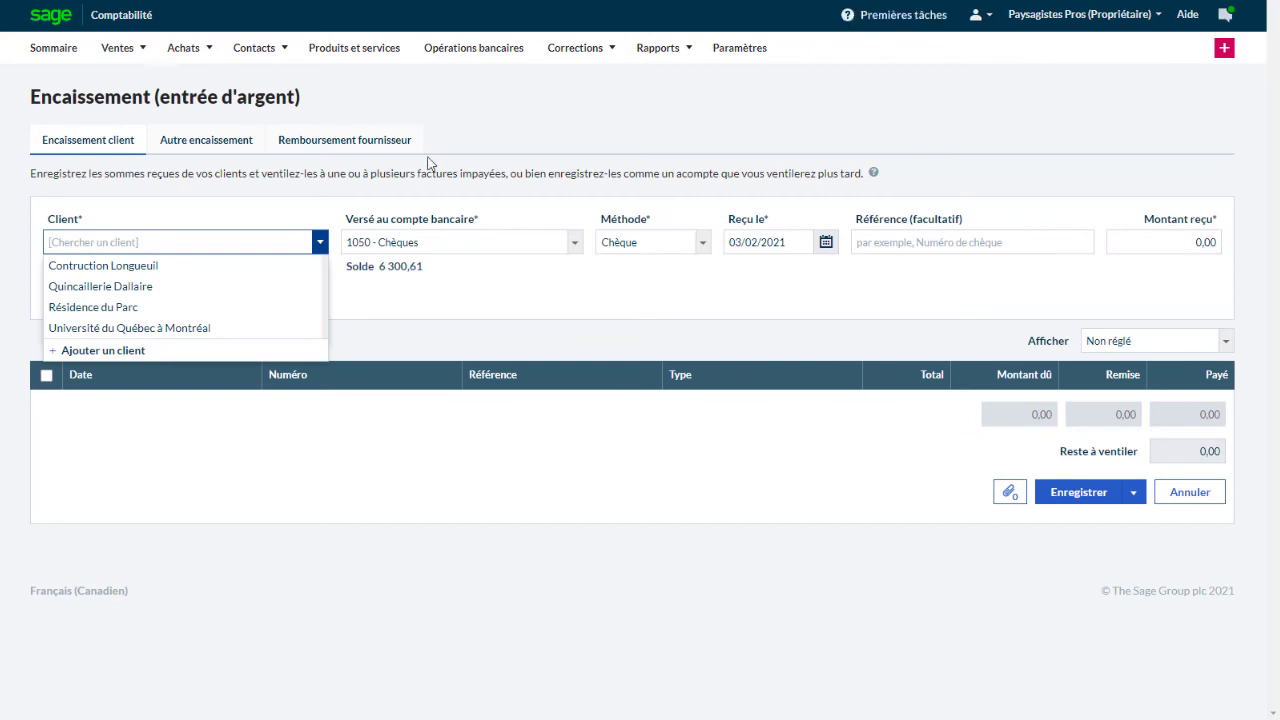
left_click(396, 146)
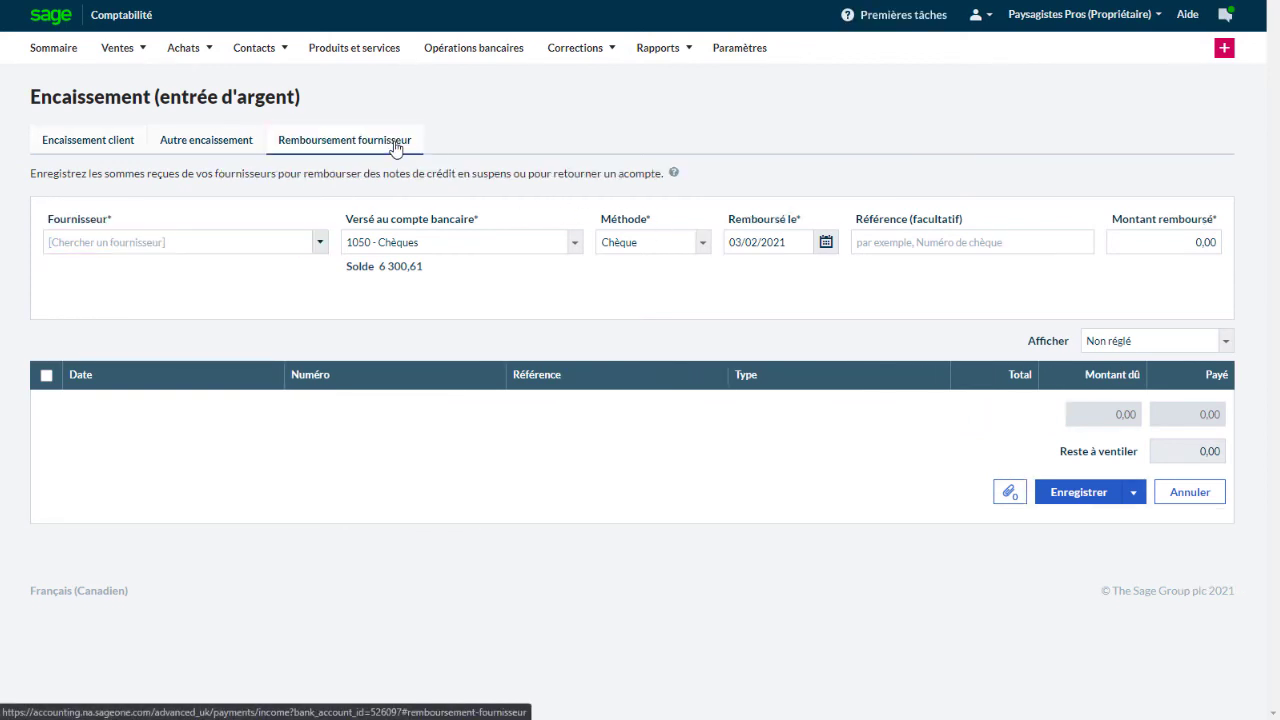
left_click(320, 244)
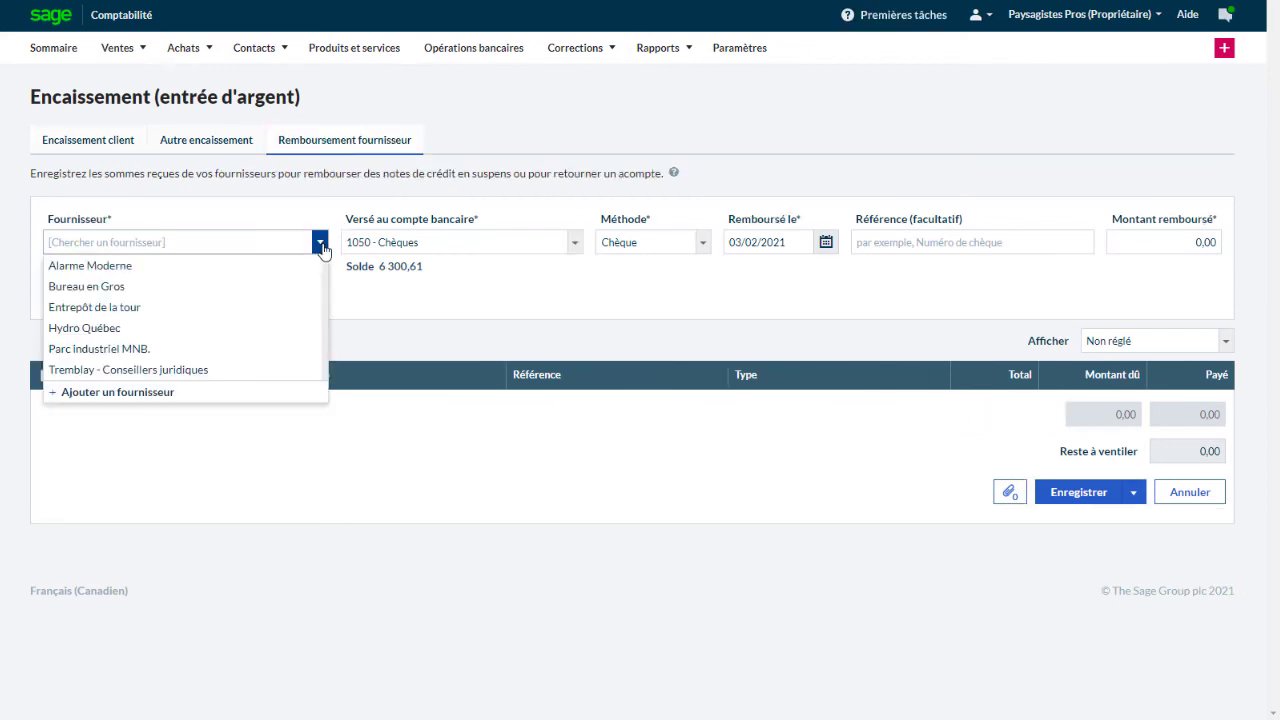
left_click(243, 309)
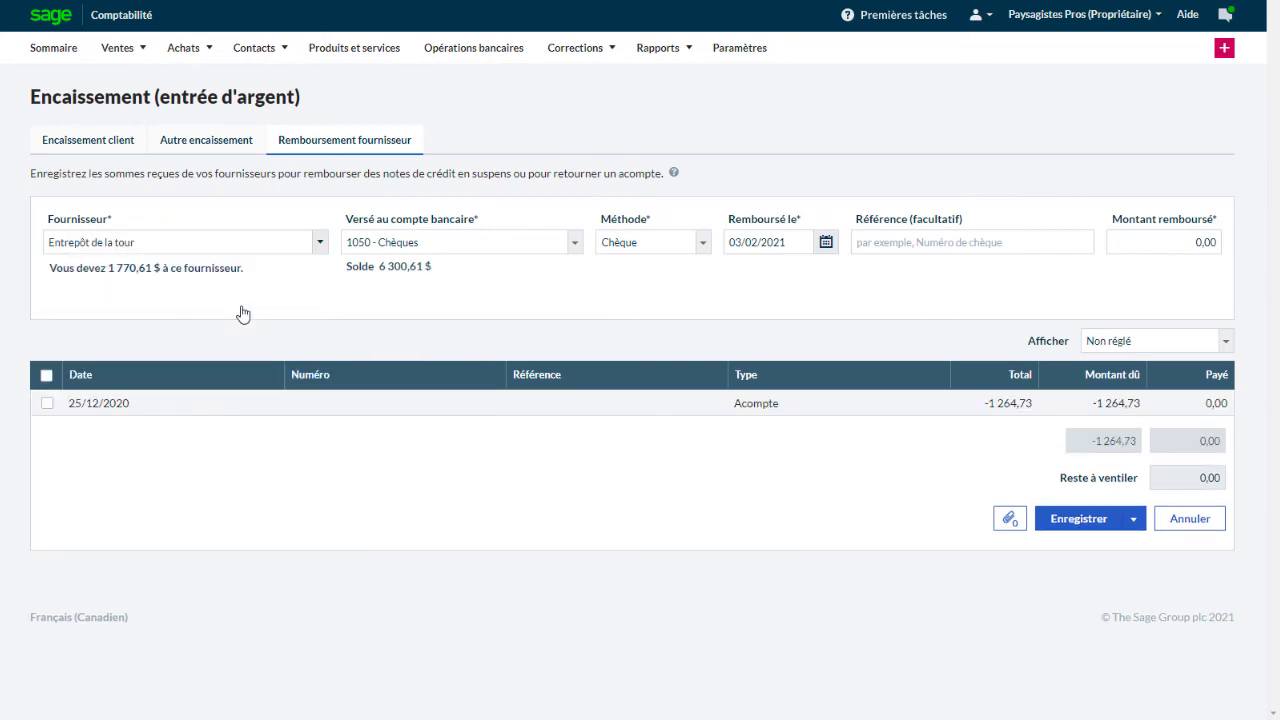
left_click(47, 404)
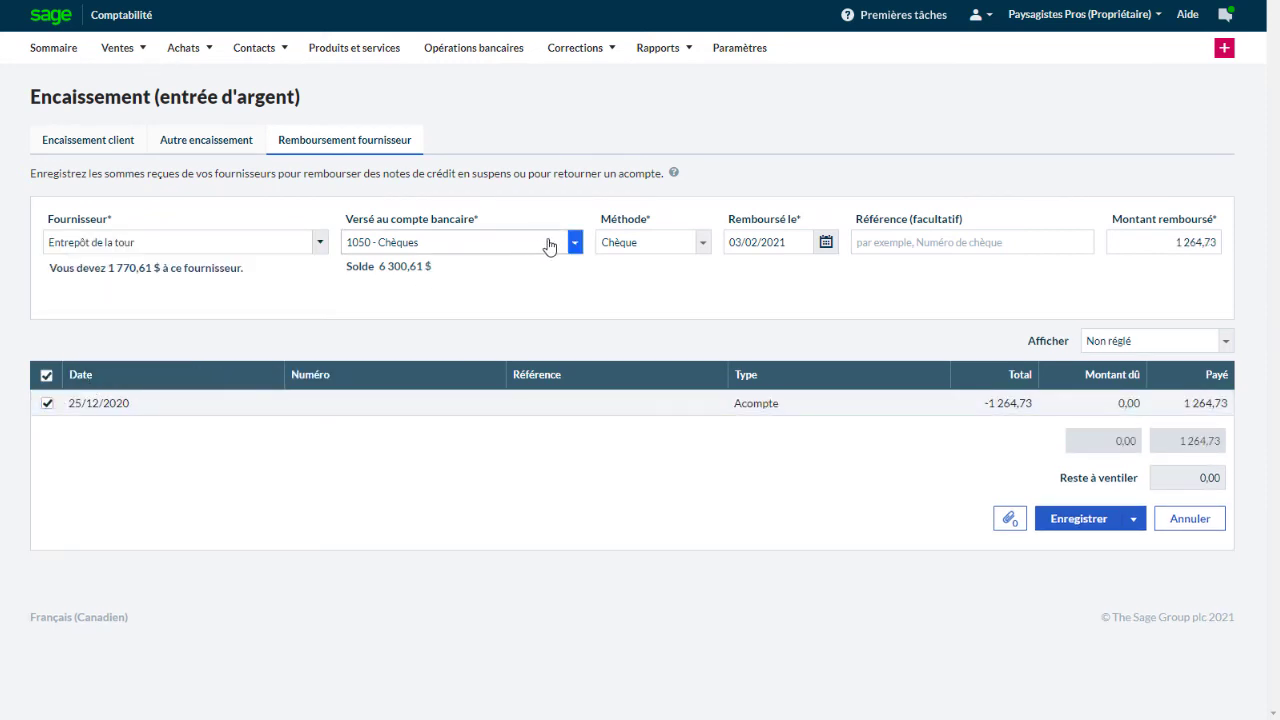
Step: Set the supplier refund's method to Électronique and its date to 25/12/2020, save it and check the entry in the account's activity
left_click(704, 243)
key("Down")
key("Return")
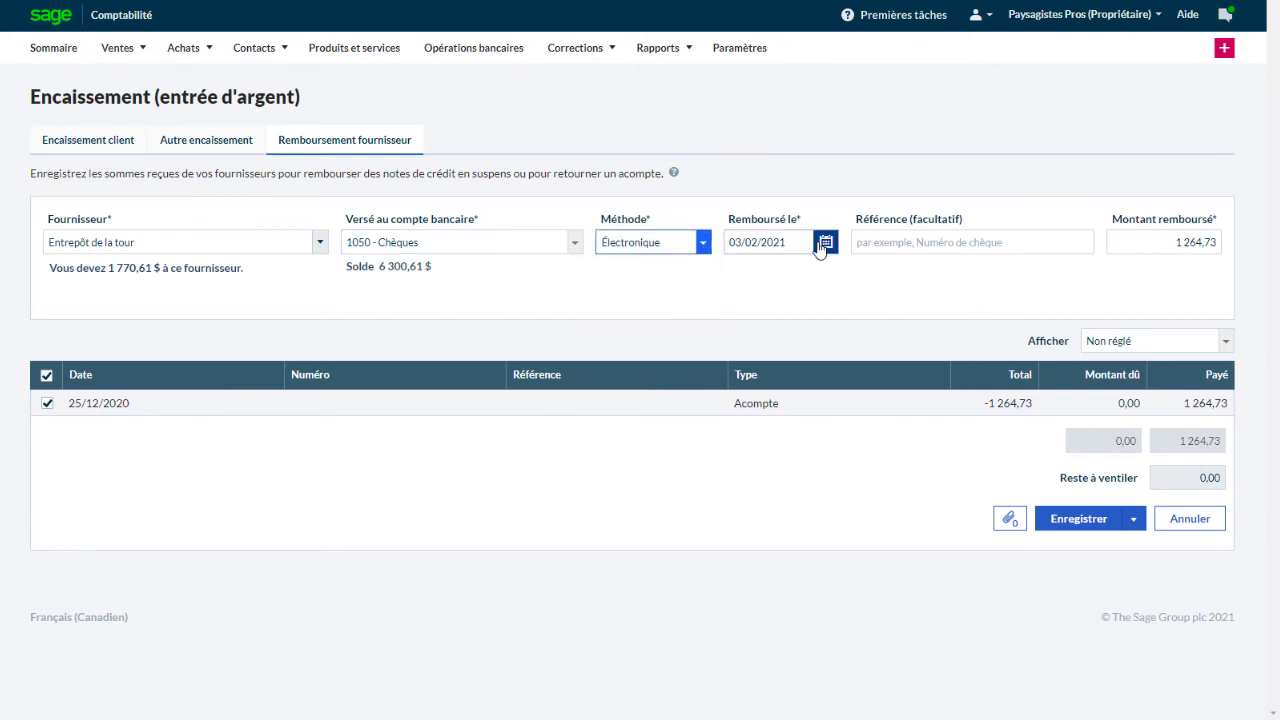
left_click(826, 243)
left_click(747, 278)
left_click(747, 278)
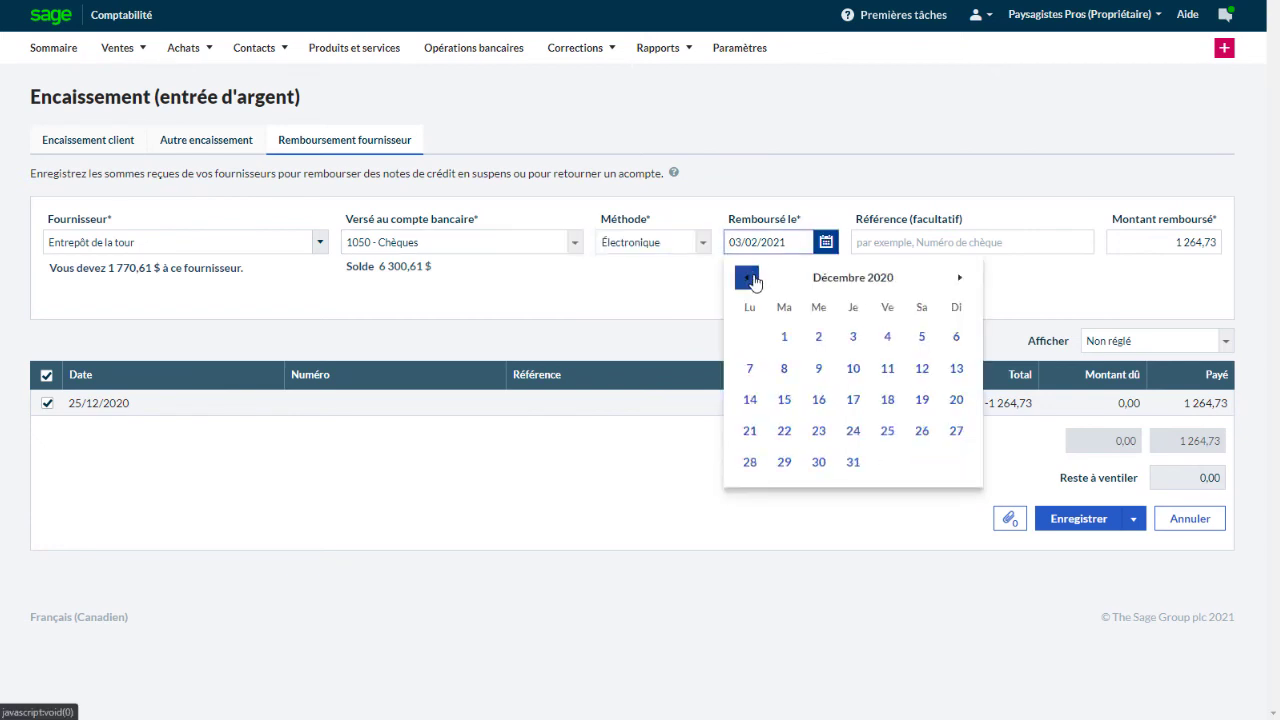
left_click(887, 431)
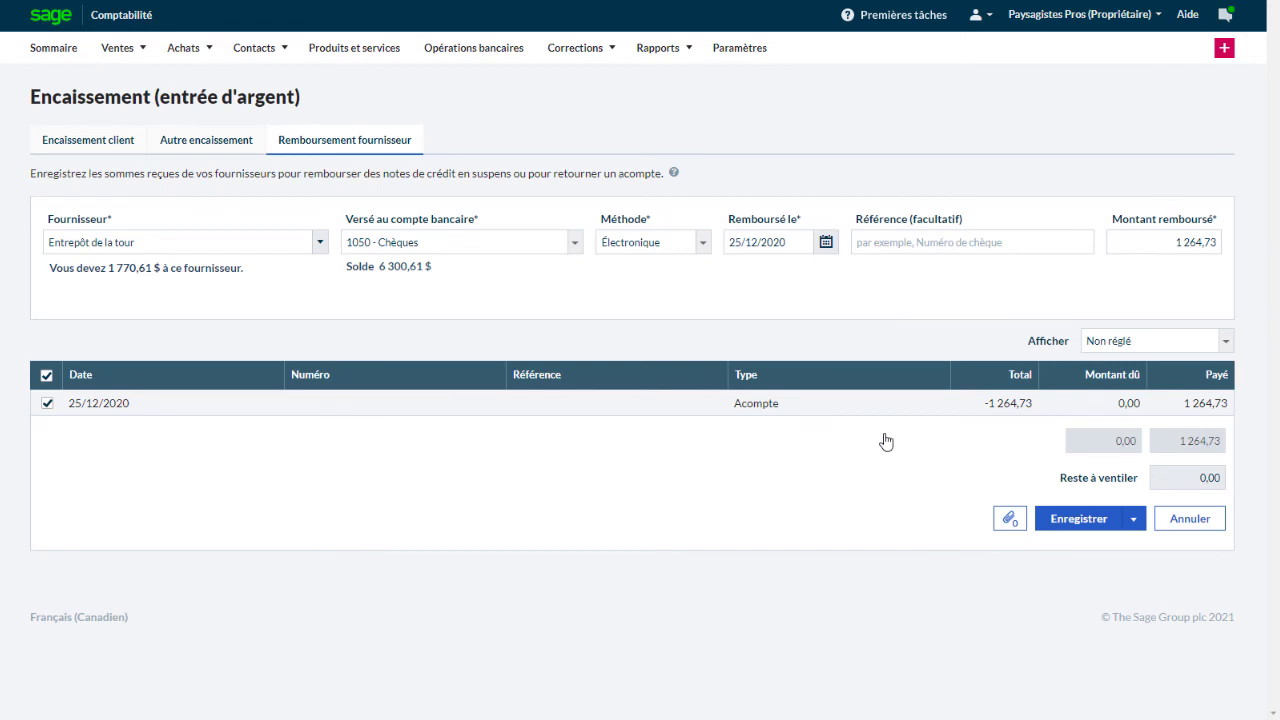
left_click(1087, 520)
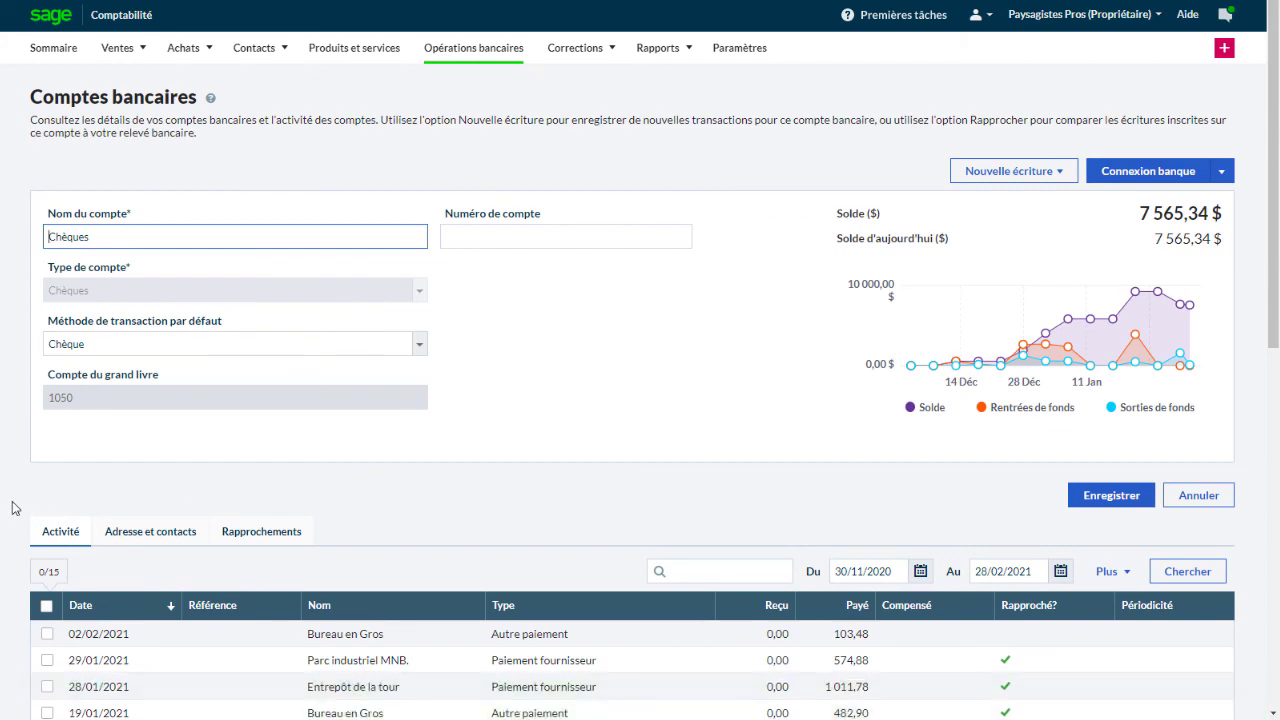
scroll(13, 508, "down", 5)
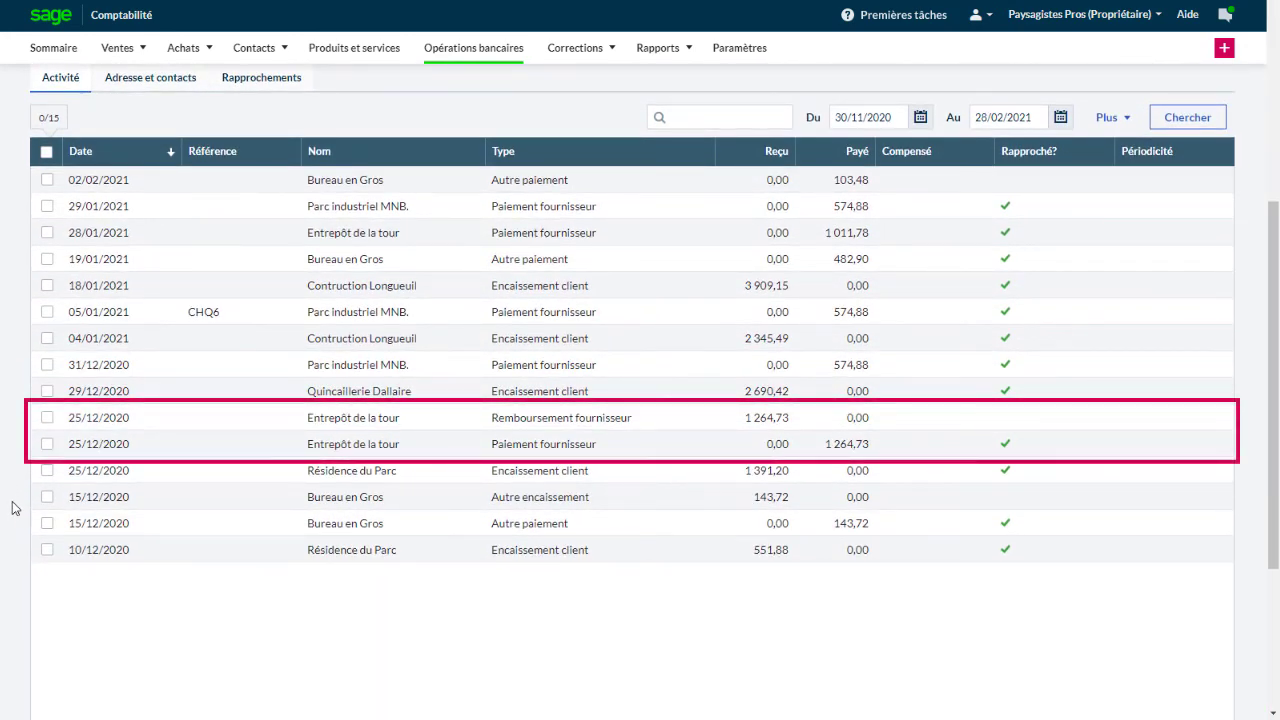